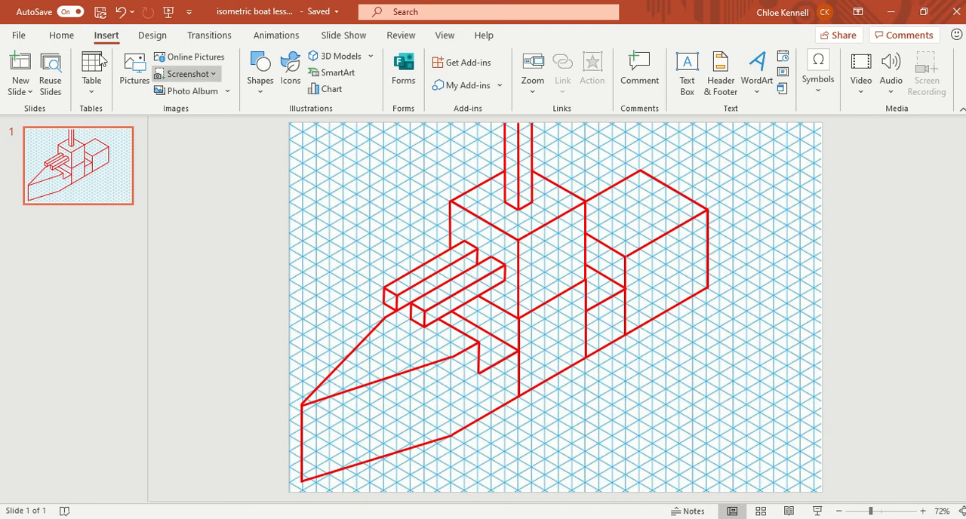
Trace the right-hand side face of the central cabin block as a closed Freeform shape, about 3.5 cm wide and 6 cm high.
{"action": "left_click", "coordinate": [61, 36]}
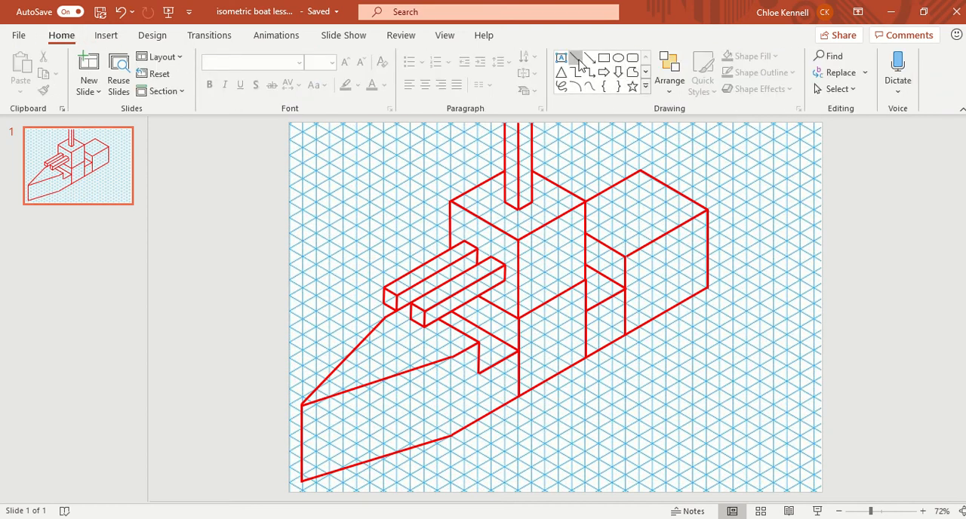
{"action": "left_click", "coordinate": [632, 74]}
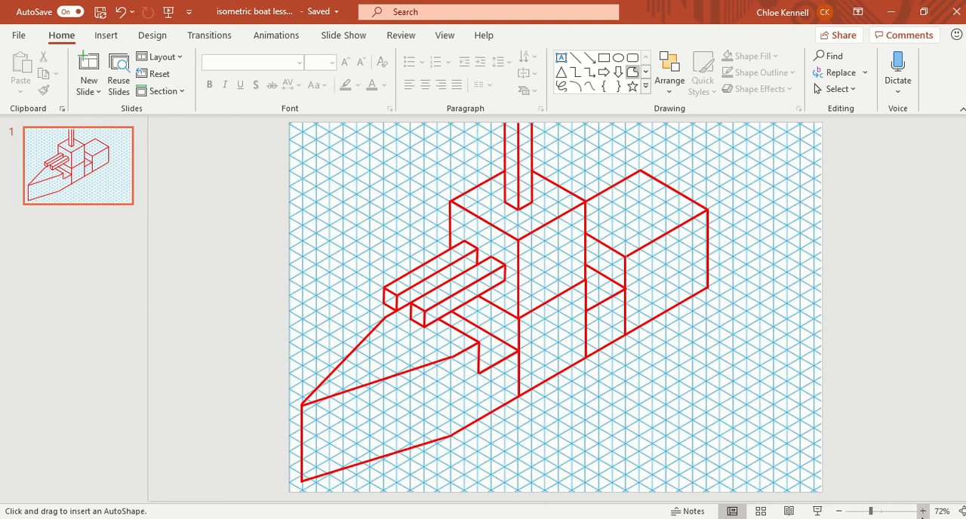
{"action": "left_click", "coordinate": [923, 512]}
{"action": "left_click", "coordinate": [923, 512]}
{"action": "left_click", "coordinate": [923, 512]}
{"action": "left_click", "coordinate": [923, 512]}
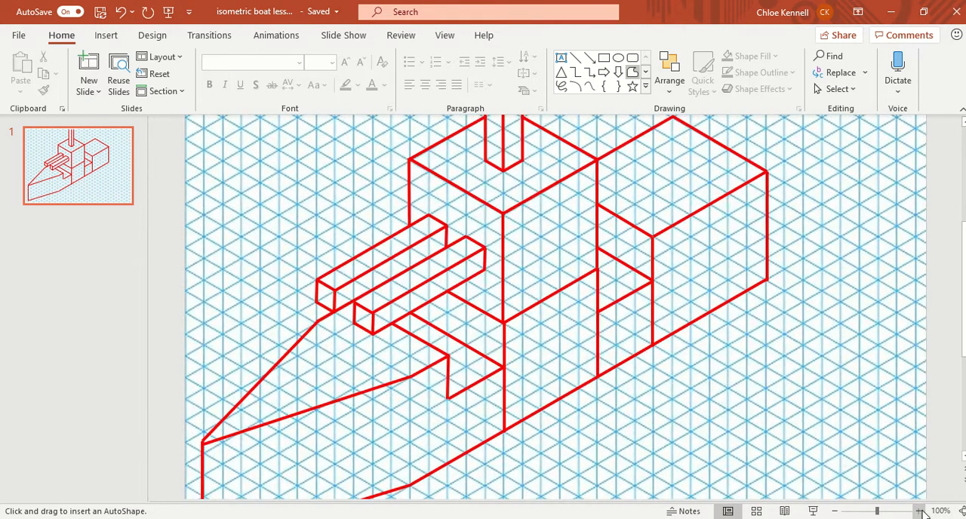
{"action": "scroll", "coordinate": [759, 352], "scroll_direction": "up", "scroll_amount": 2}
{"action": "scroll", "coordinate": [504, 249], "scroll_direction": "up", "scroll_amount": 1}
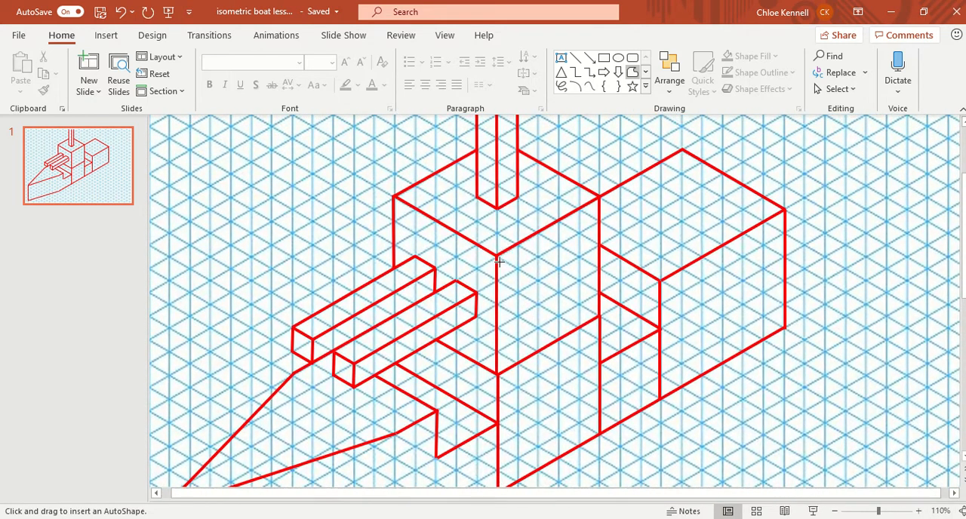
{"action": "left_click", "coordinate": [921, 512]}
{"action": "left_click", "coordinate": [921, 512]}
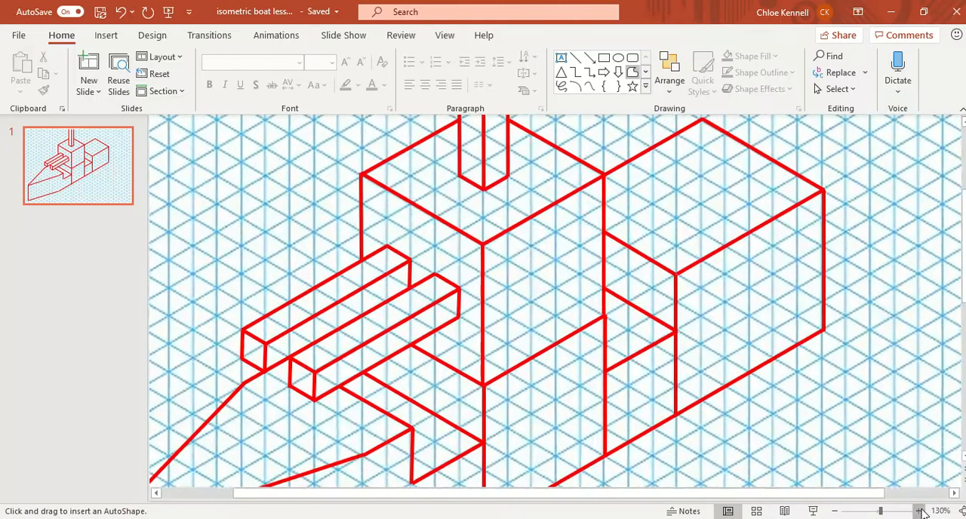
{"action": "left_click", "coordinate": [921, 512]}
{"action": "left_click", "coordinate": [921, 512]}
{"action": "left_click", "coordinate": [921, 512]}
{"action": "scroll", "coordinate": [747, 378], "scroll_direction": "up", "scroll_amount": 2}
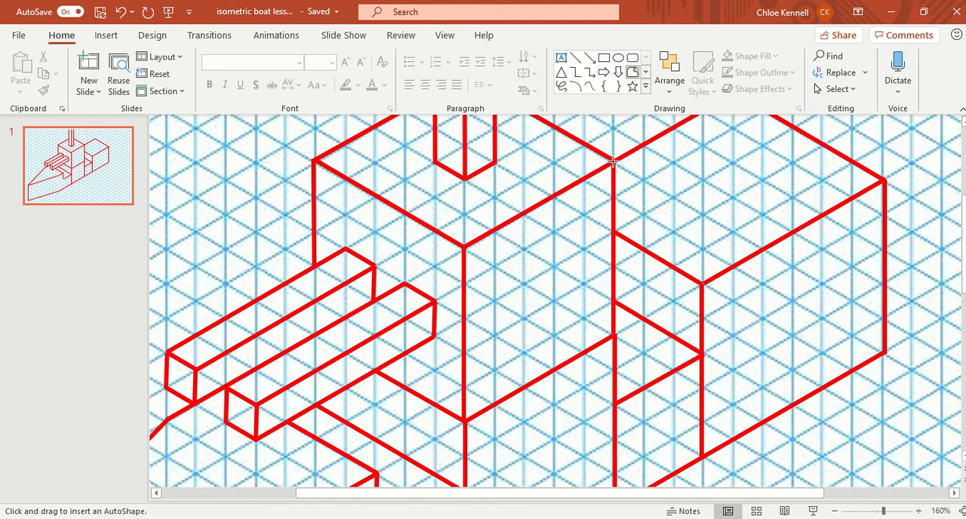
{"action": "left_click_drag", "start_coordinate": [613, 161], "coordinate": [463, 246]}
{"action": "left_click_drag", "start_coordinate": [462, 246], "coordinate": [462, 419]}
{"action": "left_click_drag", "start_coordinate": [463, 420], "coordinate": [613, 333]}
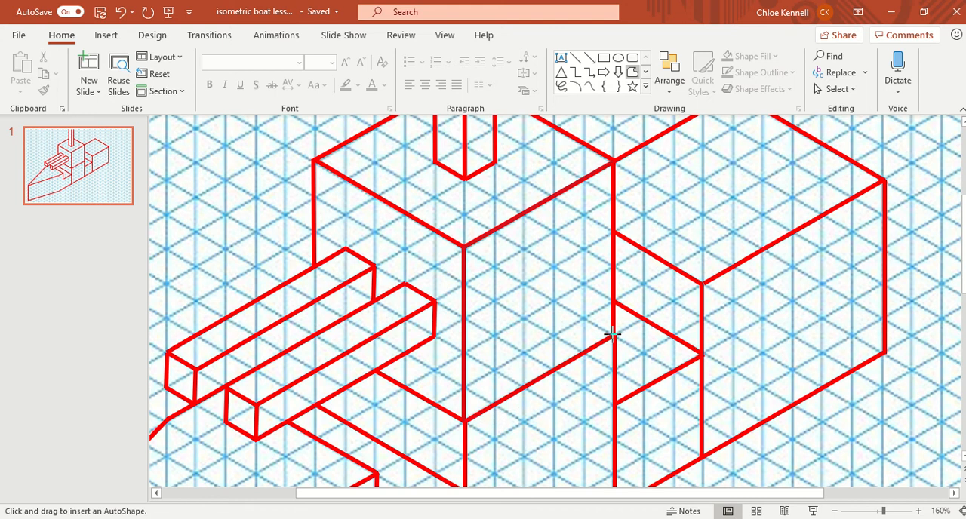
{"action": "double_click", "coordinate": [613, 160]}
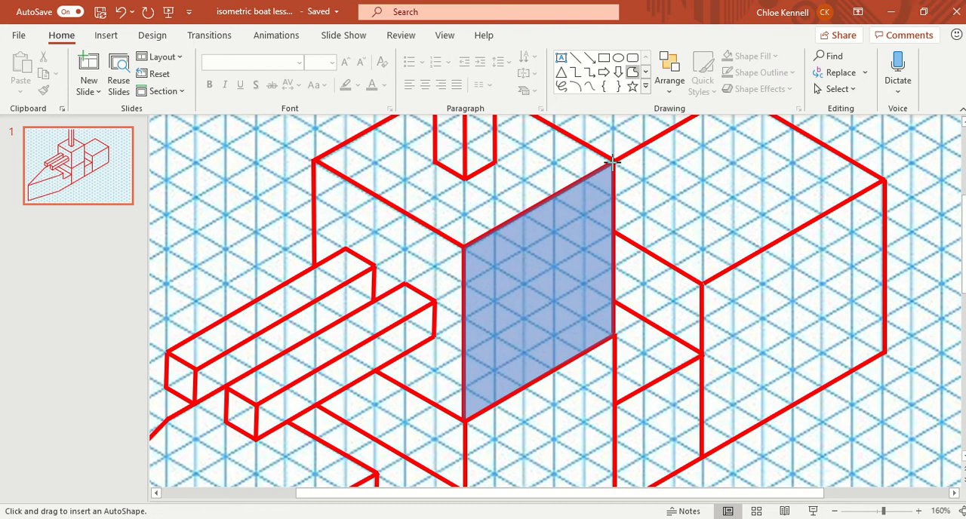
{"action": "left_click", "coordinate": [613, 160]}
{"action": "left_click_drag", "start_coordinate": [572, 268], "coordinate": [541, 281]}
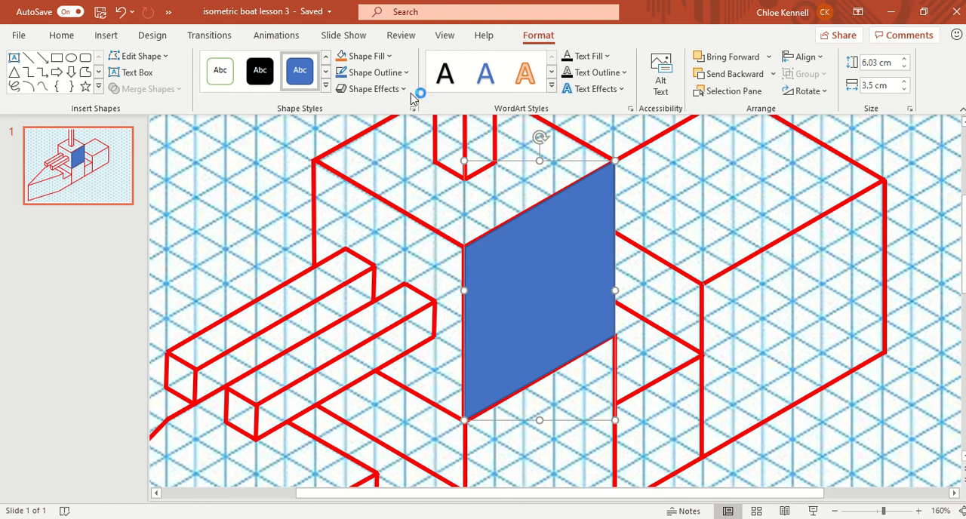
Fill the traced cabin face with custom green RGB 70, 194, 82 and remove its outline.
{"action": "left_click", "coordinate": [391, 57]}
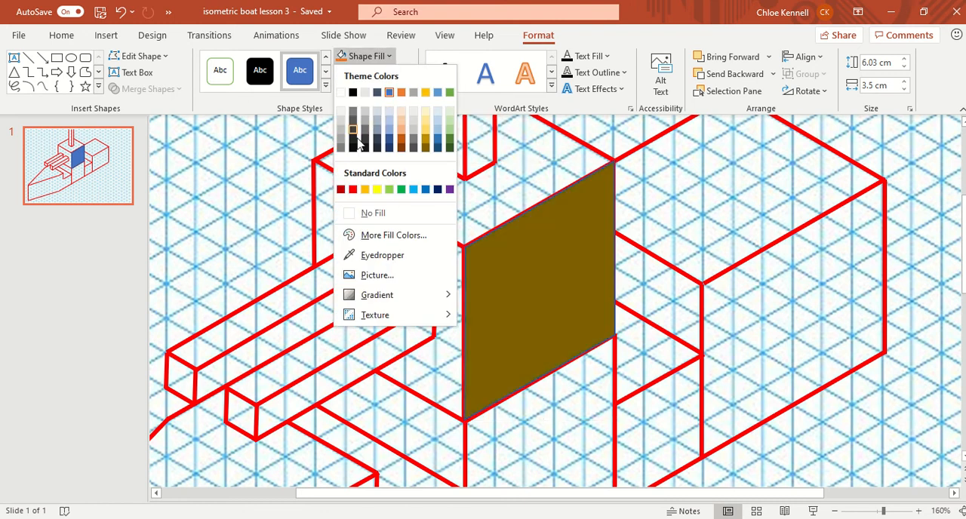
{"action": "left_click", "coordinate": [377, 236]}
{"action": "left_click_drag", "start_coordinate": [393, 241], "coordinate": [425, 215]}
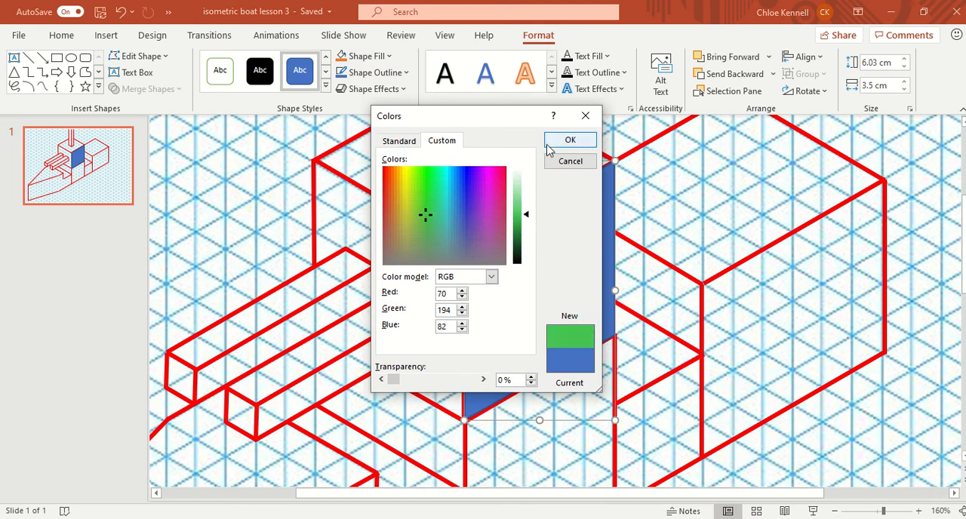
{"action": "left_click", "coordinate": [549, 143]}
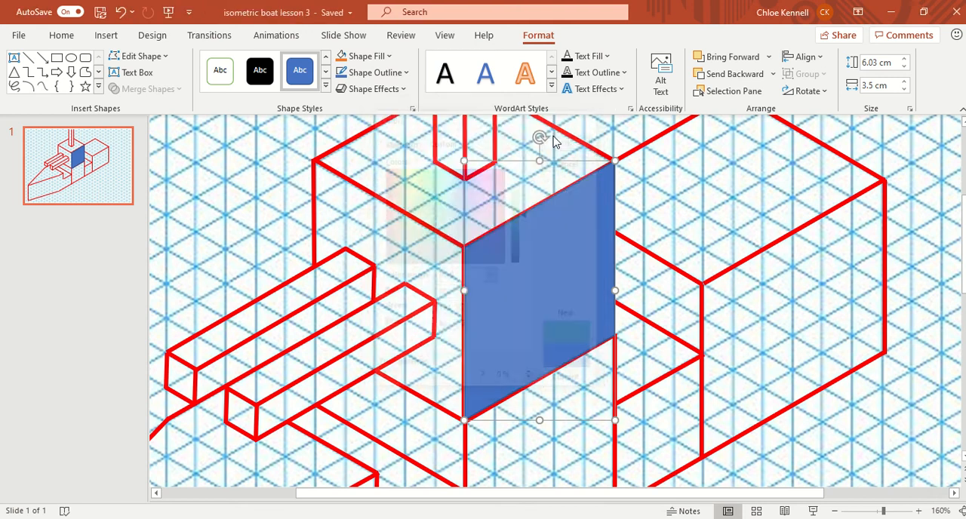
{"action": "left_click", "coordinate": [404, 73]}
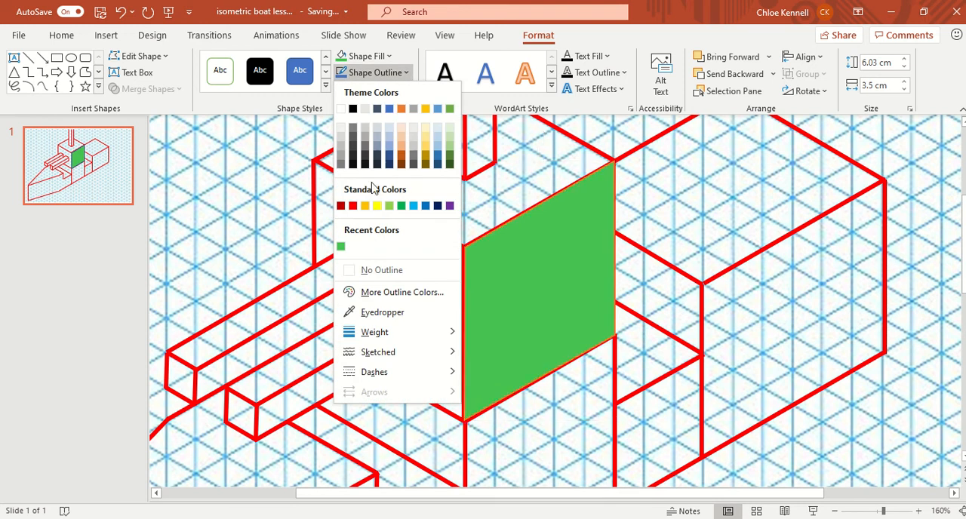
{"action": "left_click", "coordinate": [386, 270]}
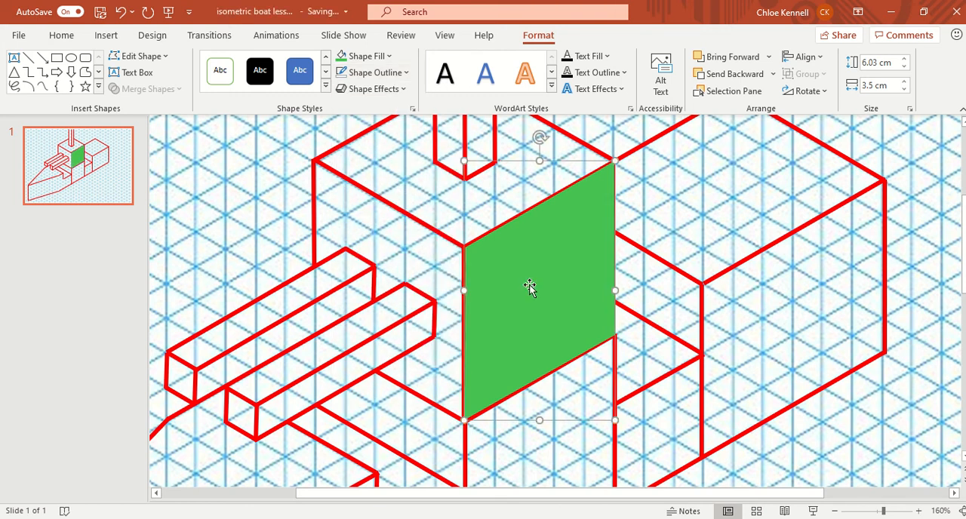
{"action": "mouse_move", "coordinate": [529, 287]}
{"action": "left_mouse_down"}
{"action": "mouse_move", "coordinate": [585, 290]}
{"action": "mouse_move", "coordinate": [529, 285]}
{"action": "left_mouse_up"}
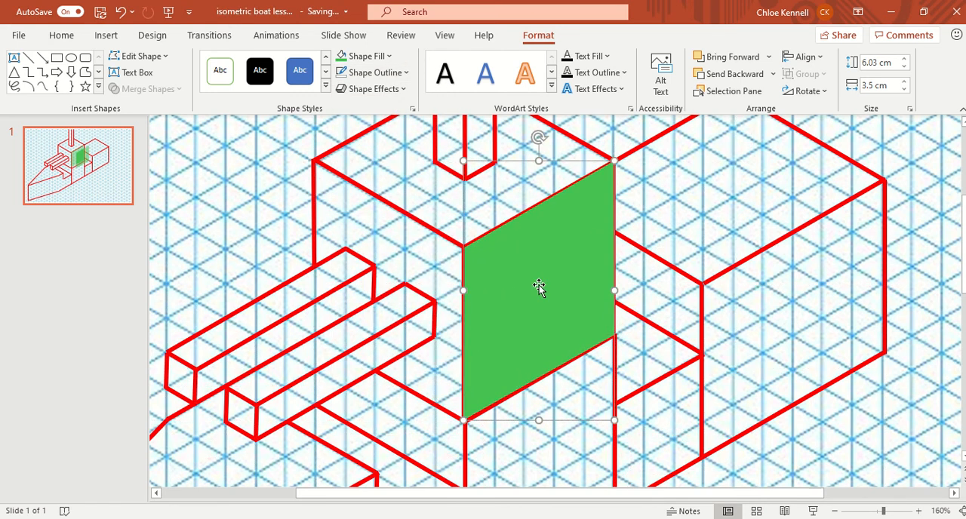
Delete the green shape covering the side face of the cabin block.
{"action": "left_click_drag", "start_coordinate": [877, 514], "coordinate": [869, 511]}
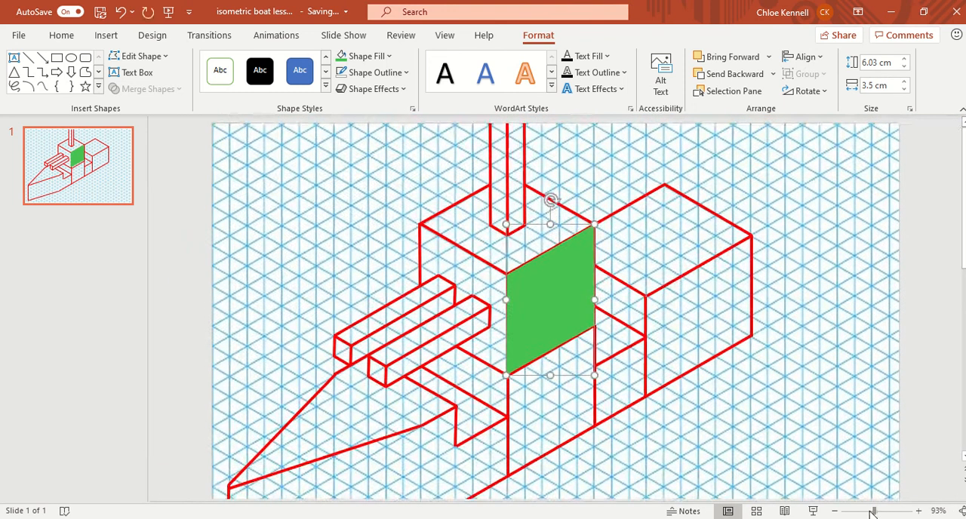
{"action": "scroll", "coordinate": [767, 352], "scroll_direction": "down", "scroll_amount": 3}
{"action": "scroll", "coordinate": [767, 352], "scroll_direction": "up", "scroll_amount": 1}
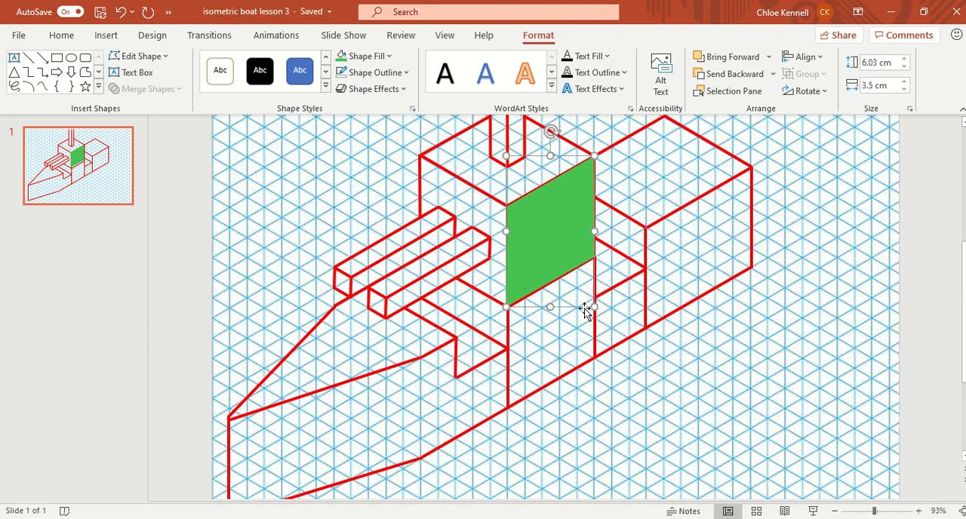
{"action": "scroll", "coordinate": [582, 306], "scroll_direction": "up", "scroll_amount": 1}
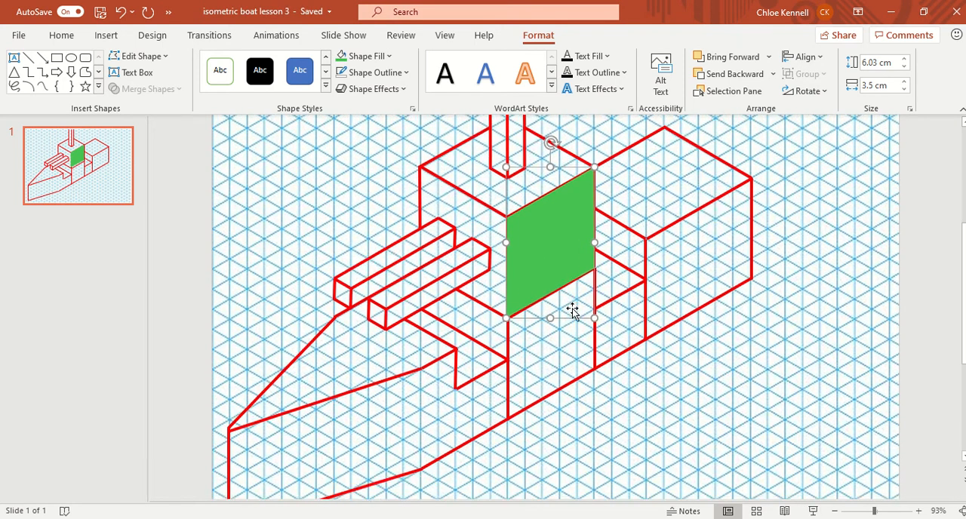
{"action": "scroll", "coordinate": [572, 311], "scroll_direction": "down", "scroll_amount": 3}
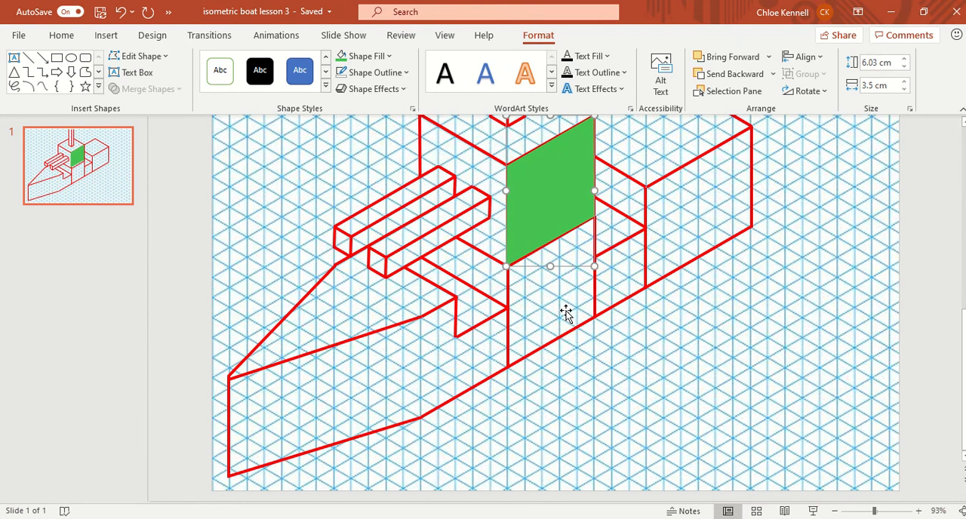
{"action": "left_click_drag", "start_coordinate": [536, 223], "coordinate": [536, 223]}
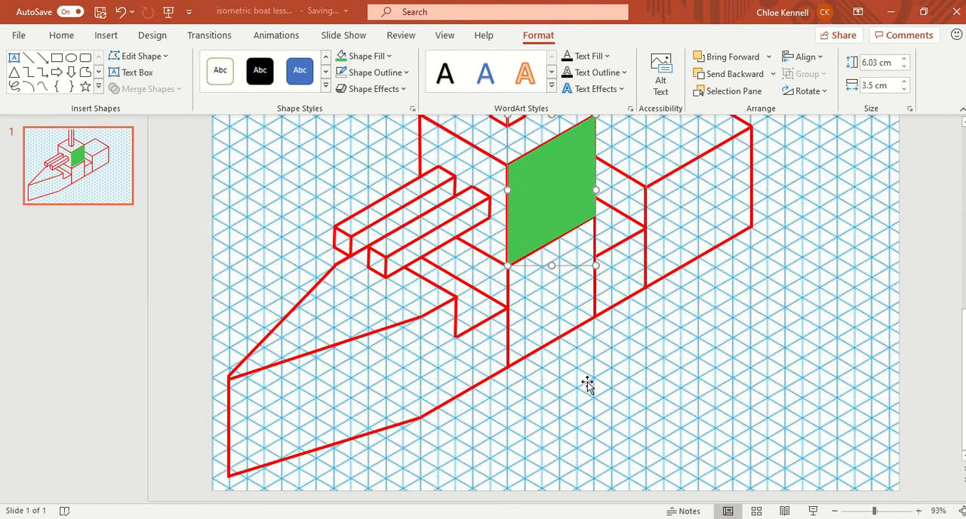
{"action": "scroll", "coordinate": [587, 385], "scroll_direction": "up", "scroll_amount": 1}
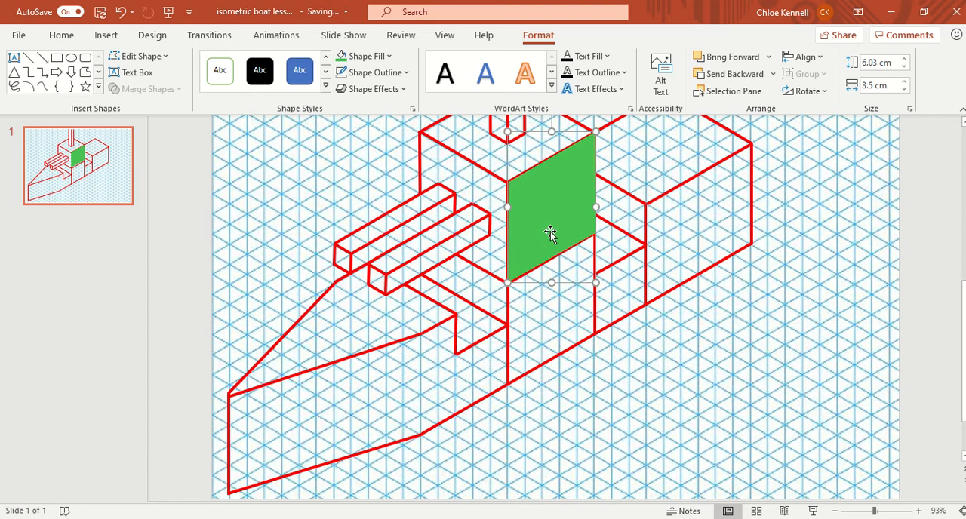
{"action": "key", "text": "Delete"}
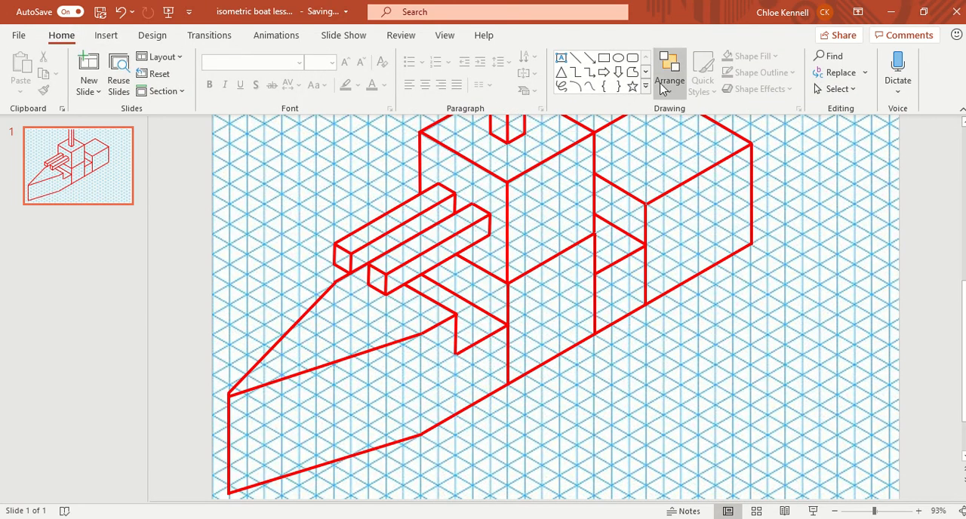
{"action": "left_click", "coordinate": [634, 72]}
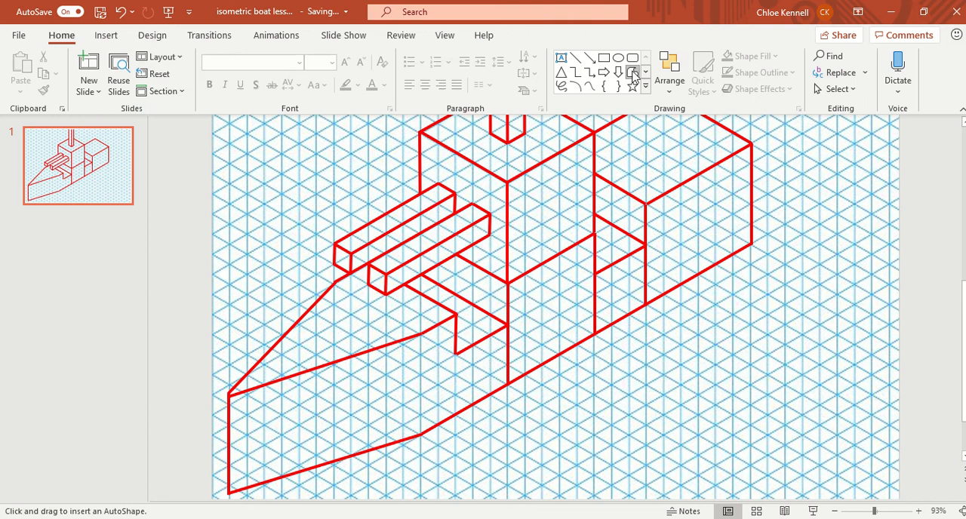
{"action": "left_click", "coordinate": [919, 511]}
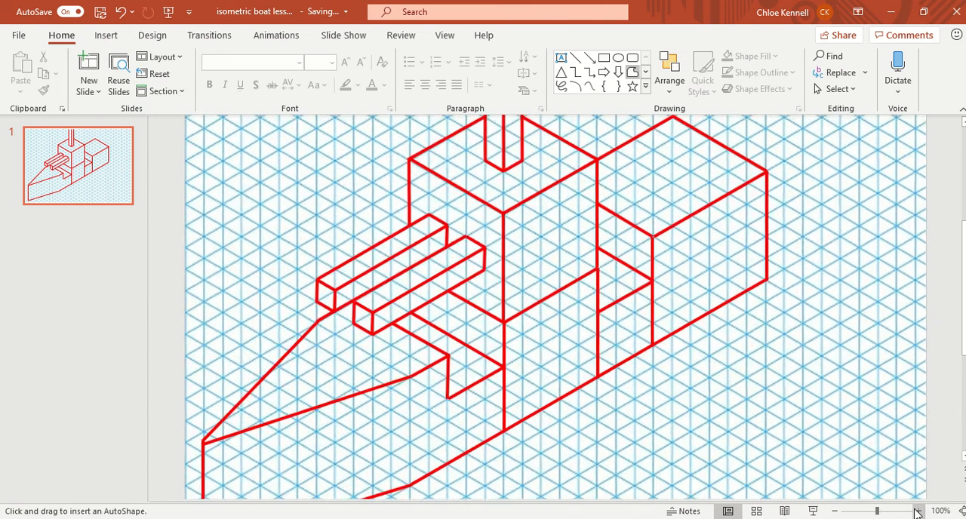
{"action": "left_click", "coordinate": [919, 511]}
{"action": "left_click", "coordinate": [919, 511]}
{"action": "left_click", "coordinate": [919, 511]}
{"action": "left_click", "coordinate": [919, 511]}
{"action": "scroll", "coordinate": [548, 311], "scroll_direction": "down", "scroll_amount": 3}
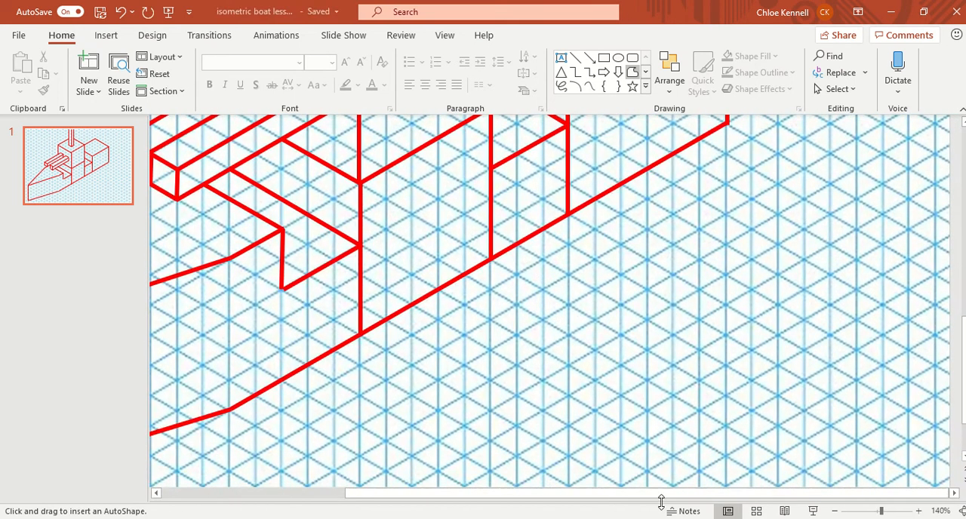
{"action": "left_click_drag", "start_coordinate": [668, 492], "coordinate": [473, 477]}
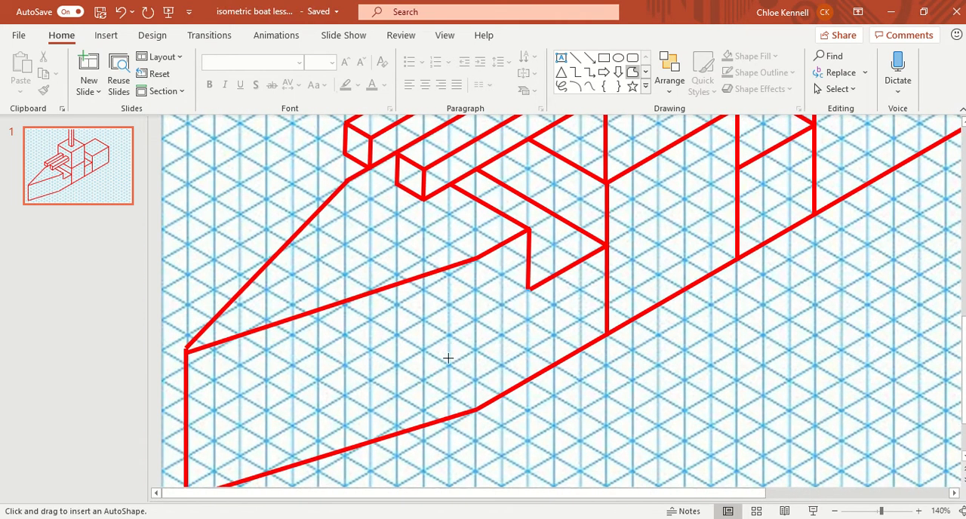
{"action": "scroll", "coordinate": [459, 347], "scroll_direction": "down", "scroll_amount": 1}
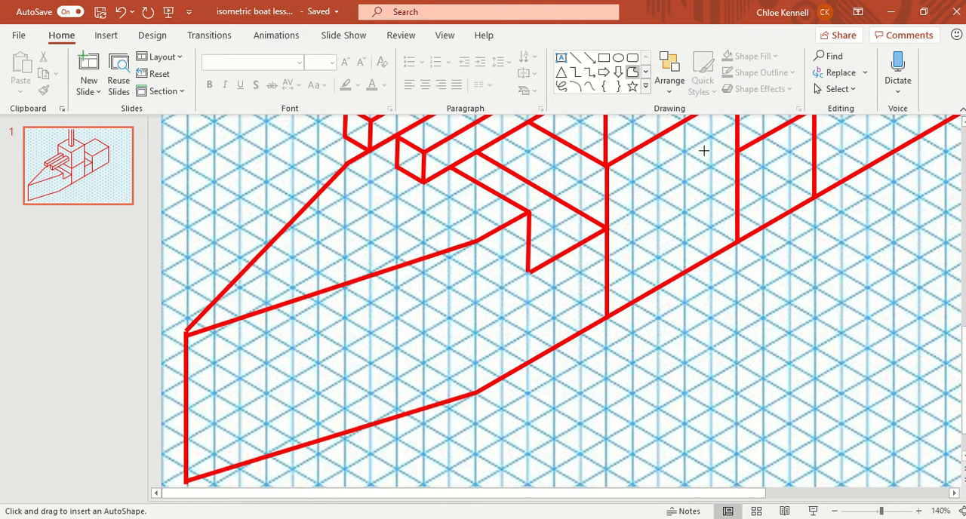
{"action": "scroll", "coordinate": [378, 321], "scroll_direction": "down", "scroll_amount": 1}
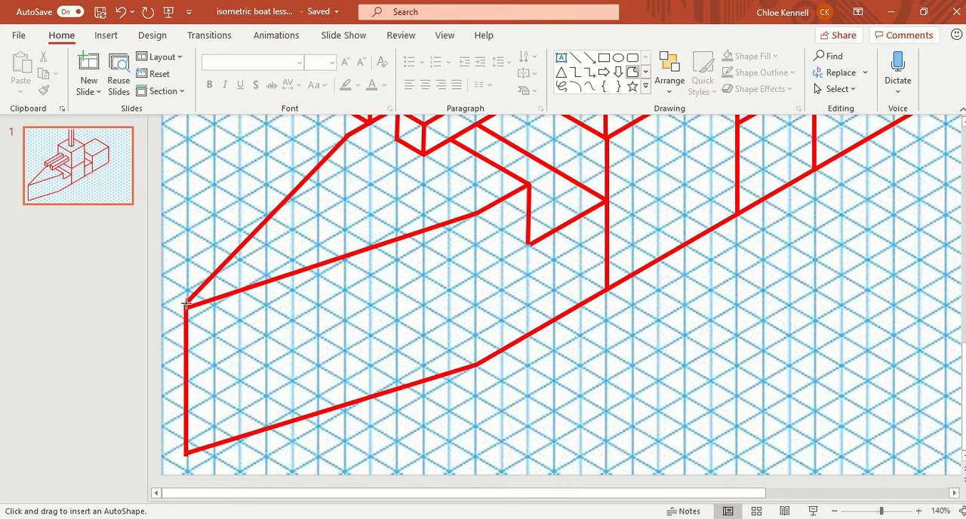
{"action": "left_click_drag", "start_coordinate": [185, 306], "coordinate": [900, 118]}
{"action": "left_click", "coordinate": [901, 120]}
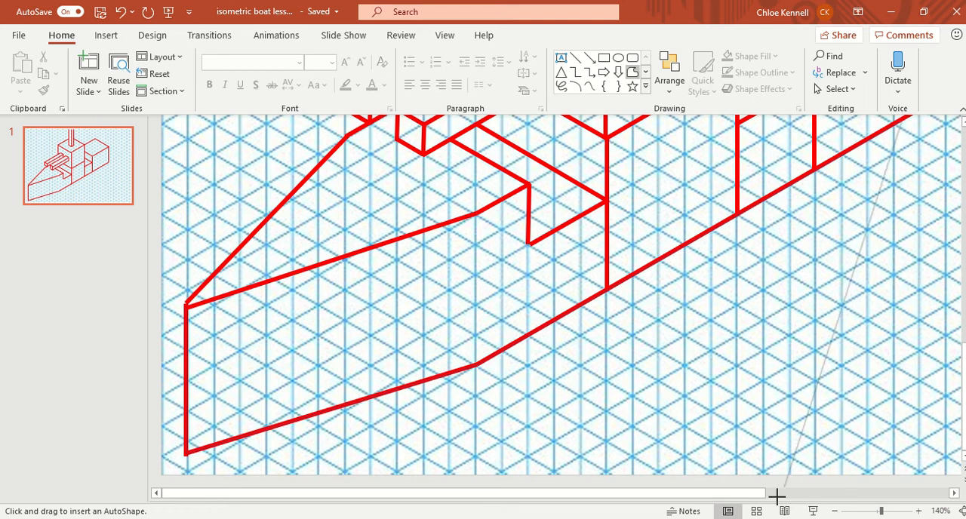
{"action": "key", "text": "Escape"}
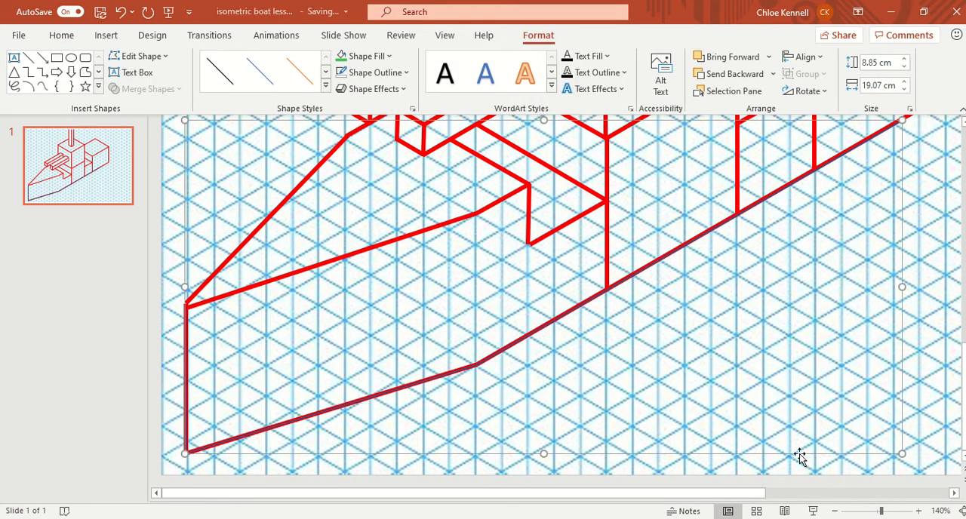
{"action": "key", "text": "Escape"}
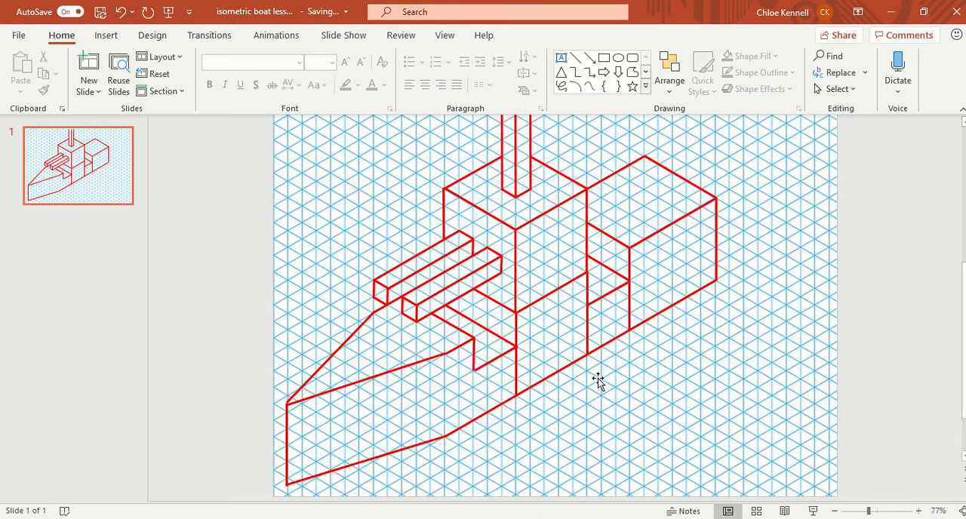
Shorten the three vertical lines crossing the hull's side so each ends at its deck-level corner instead of the hull's bottom edge.
{"action": "left_click", "coordinate": [516, 371]}
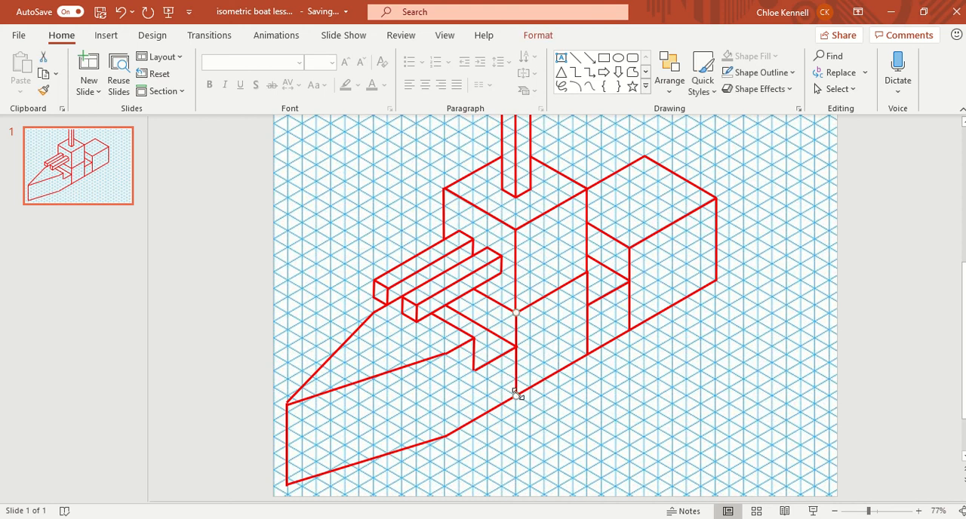
{"action": "left_click_drag", "start_coordinate": [515, 396], "coordinate": [516, 345]}
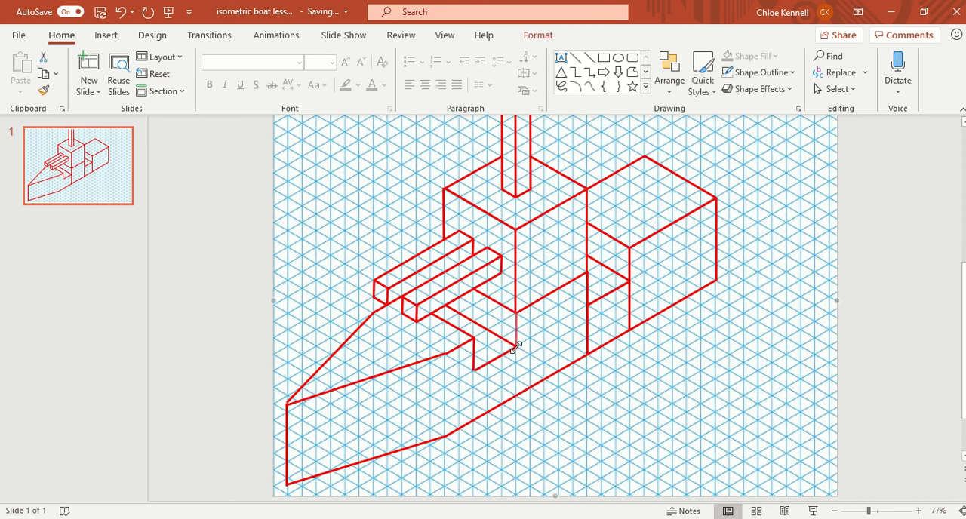
{"action": "left_click", "coordinate": [587, 345]}
{"action": "left_click_drag", "start_coordinate": [588, 356], "coordinate": [587, 303]}
{"action": "left_click", "coordinate": [628, 319]}
{"action": "left_click_drag", "start_coordinate": [630, 330], "coordinate": [629, 282]}
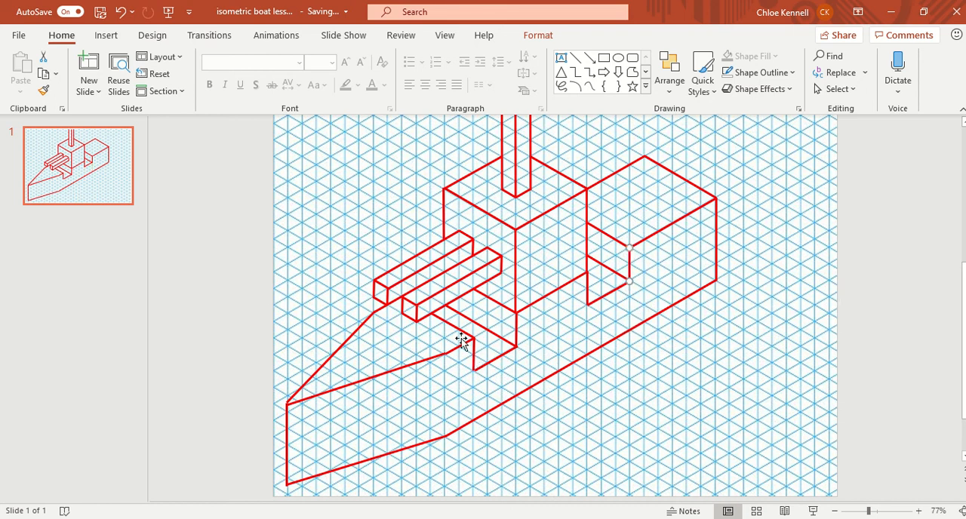
{"action": "left_click", "coordinate": [748, 344]}
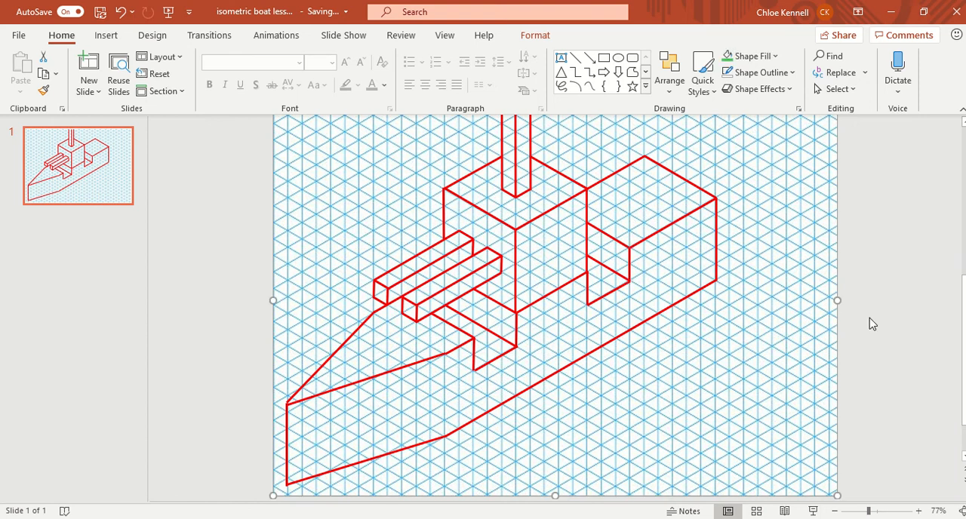
{"action": "left_click", "coordinate": [900, 317]}
{"action": "scroll", "coordinate": [888, 318], "scroll_direction": "down", "scroll_amount": 1}
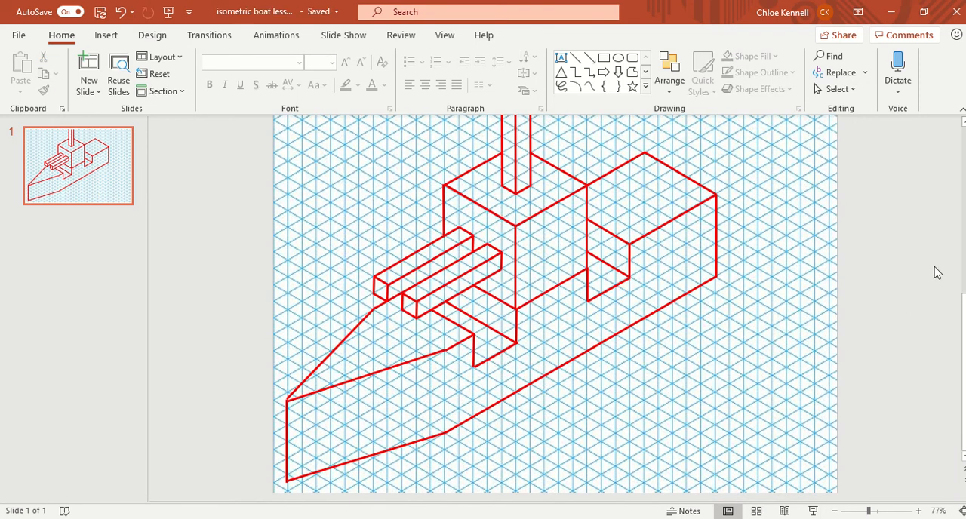
Trace the hull's entire side face, following both deck notches, as a closed Freeform shape about 21 cm wide and 14 cm high.
{"action": "left_click", "coordinate": [920, 512]}
{"action": "left_click", "coordinate": [919, 512]}
{"action": "left_click", "coordinate": [919, 512]}
{"action": "left_click", "coordinate": [920, 511]}
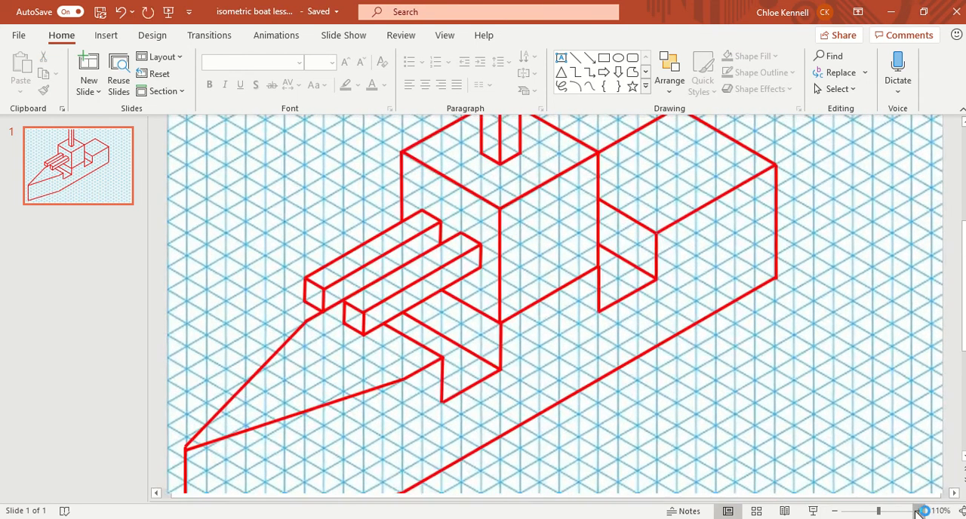
{"action": "scroll", "coordinate": [840, 317], "scroll_direction": "down", "scroll_amount": 3}
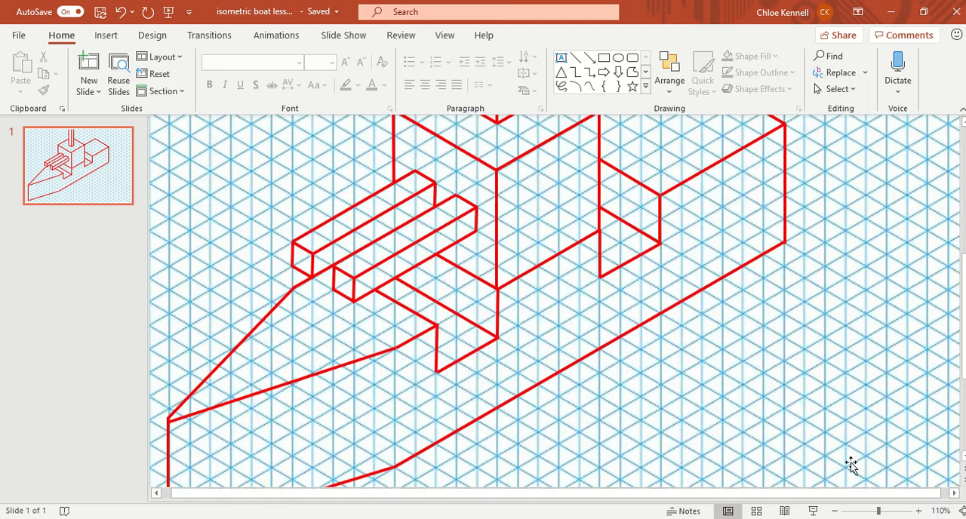
{"action": "left_click", "coordinate": [866, 512]}
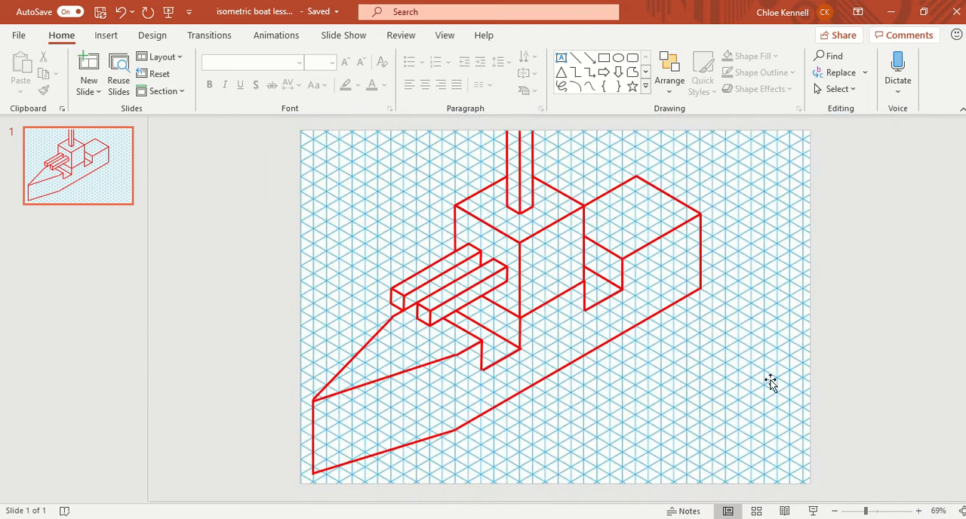
{"action": "left_click", "coordinate": [920, 512]}
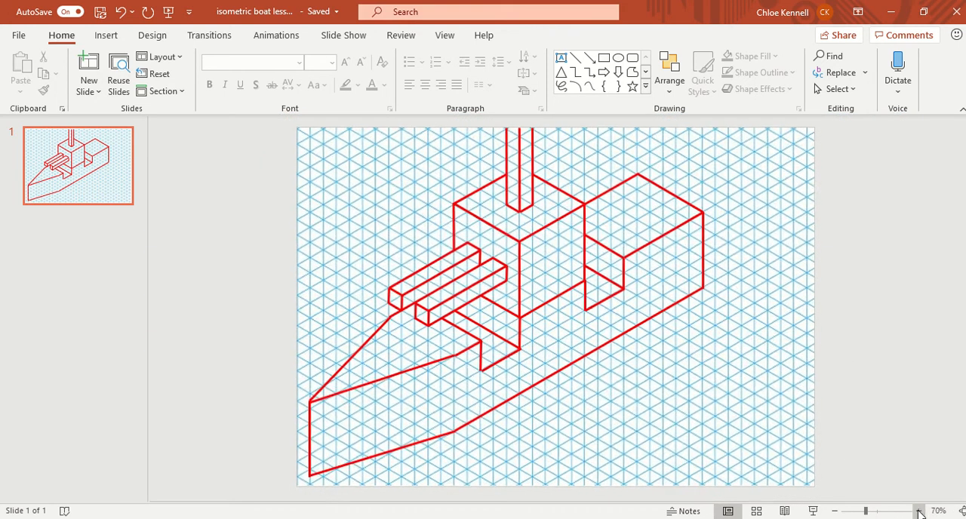
{"action": "left_click", "coordinate": [920, 512]}
{"action": "left_click", "coordinate": [919, 511]}
{"action": "scroll", "coordinate": [897, 410], "scroll_direction": "down", "scroll_amount": 4}
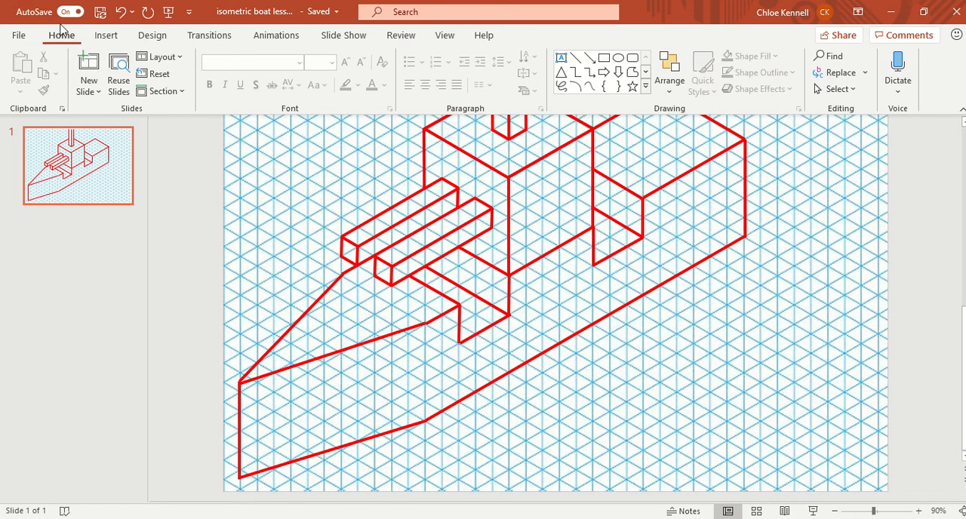
{"action": "left_click", "coordinate": [632, 71]}
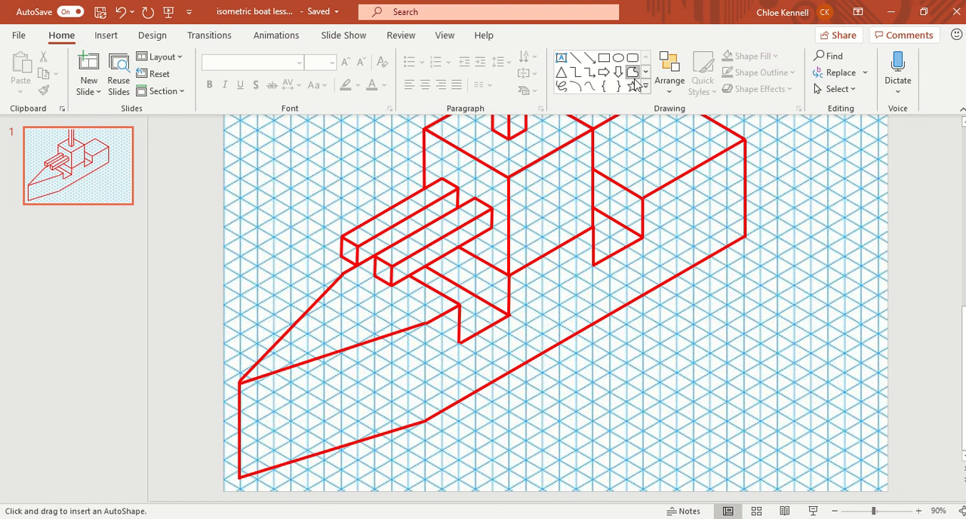
{"action": "left_click", "coordinate": [239, 383]}
{"action": "left_click", "coordinate": [239, 477]}
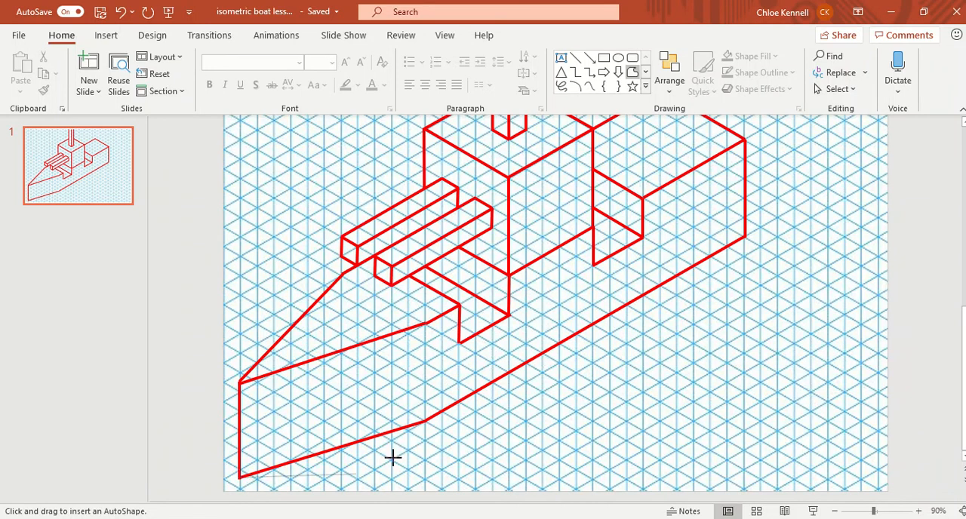
{"action": "left_click", "coordinate": [427, 421]}
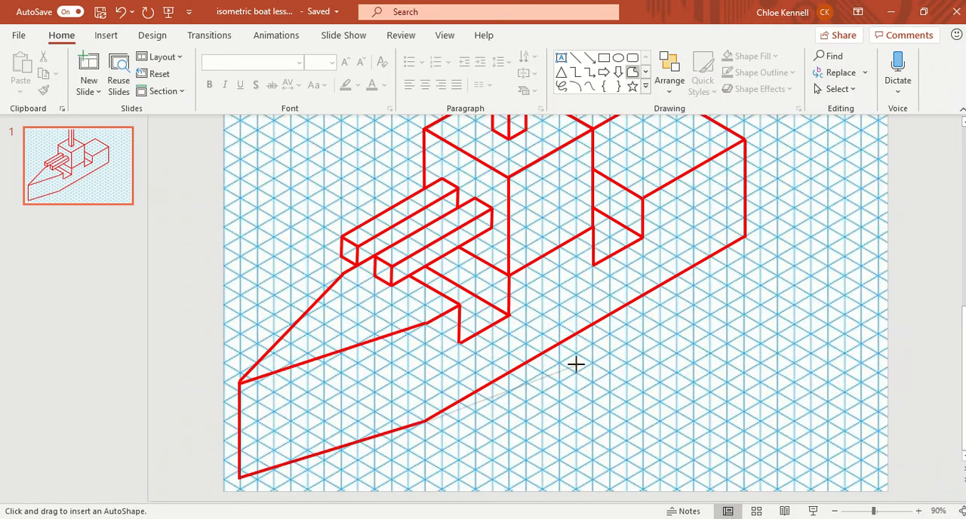
{"action": "left_click", "coordinate": [745, 237]}
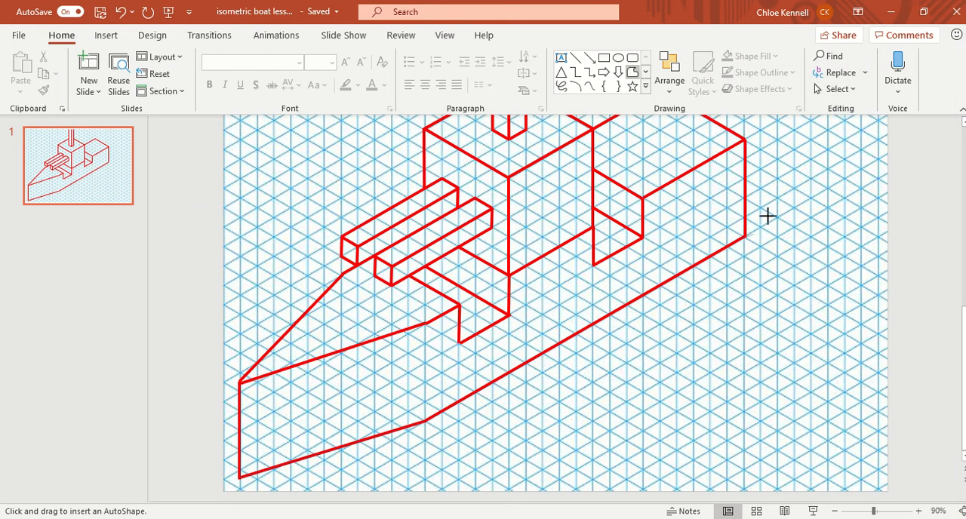
{"action": "left_click", "coordinate": [745, 138]}
{"action": "left_click", "coordinate": [641, 197]}
{"action": "left_click", "coordinate": [642, 239]}
{"action": "left_click", "coordinate": [593, 265]}
{"action": "left_click", "coordinate": [593, 226]}
{"action": "left_click", "coordinate": [509, 275]}
{"action": "left_click", "coordinate": [510, 316]}
{"action": "left_click", "coordinate": [458, 342]}
{"action": "left_click", "coordinate": [459, 305]}
{"action": "left_click", "coordinate": [425, 323]}
{"action": "left_click", "coordinate": [239, 383]}
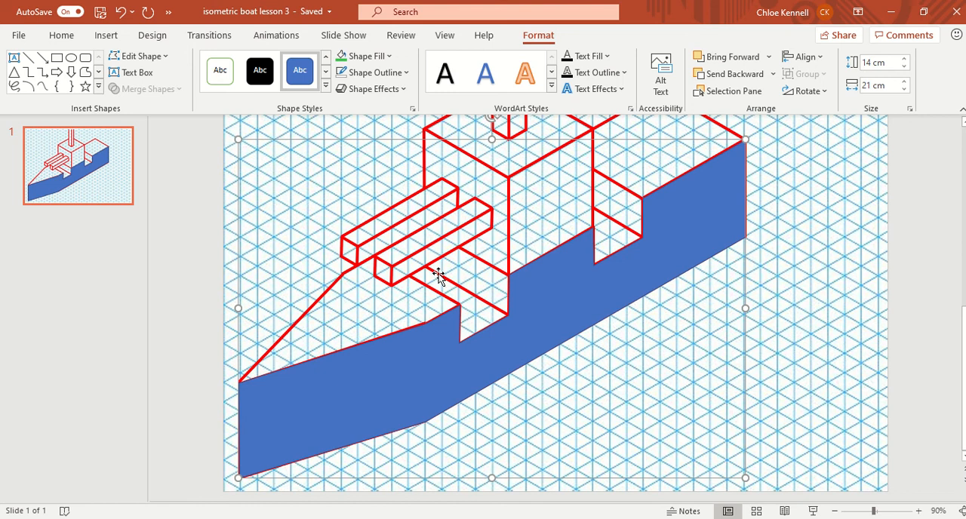
{"action": "left_click", "coordinate": [405, 90]}
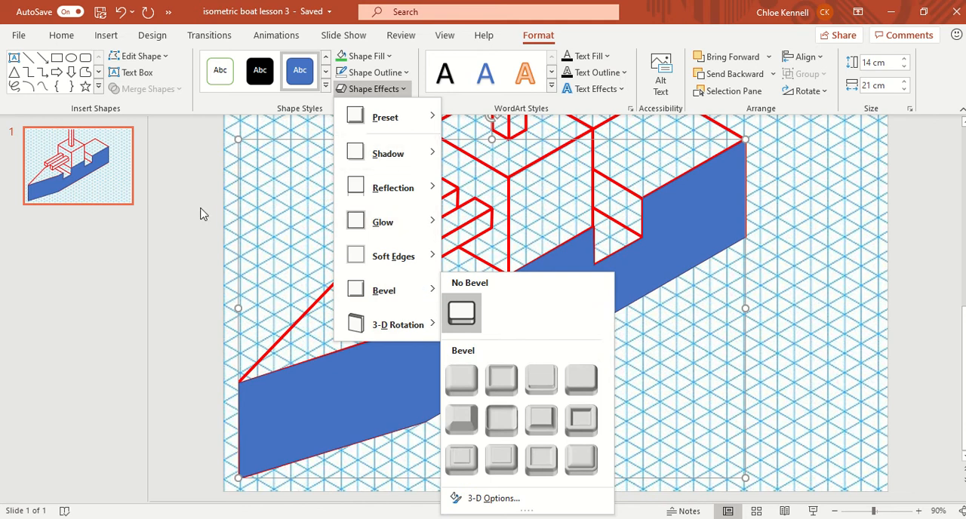
{"action": "left_click", "coordinate": [173, 200]}
{"action": "left_click", "coordinate": [949, 289]}
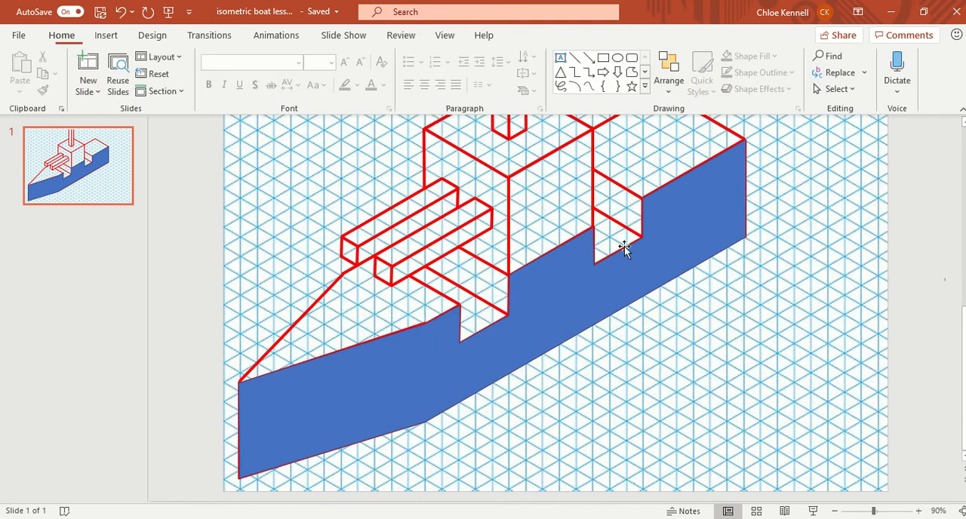
Trace the bow's deck surface as a Freeform shape, following the hull's upper edge and the outline around the two long bars.
{"action": "left_click", "coordinate": [633, 71]}
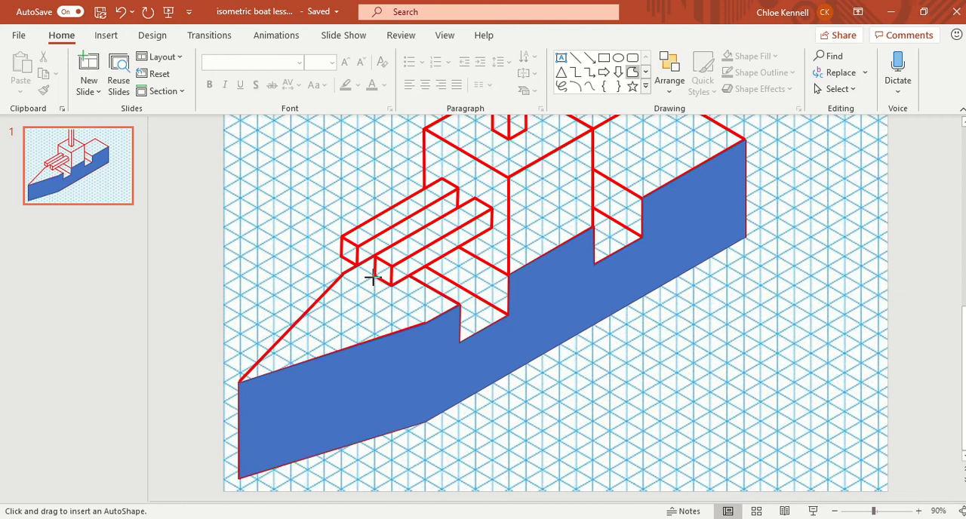
{"action": "left_click", "coordinate": [372, 255]}
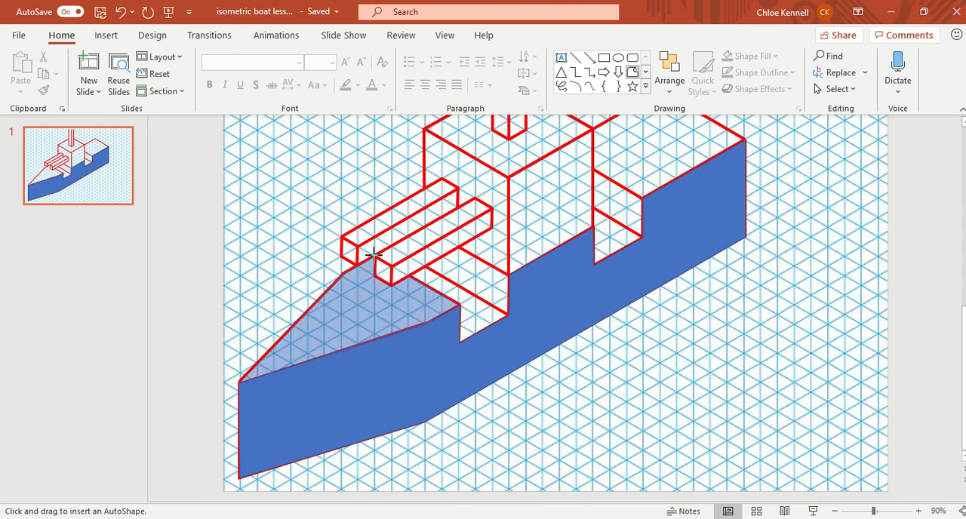
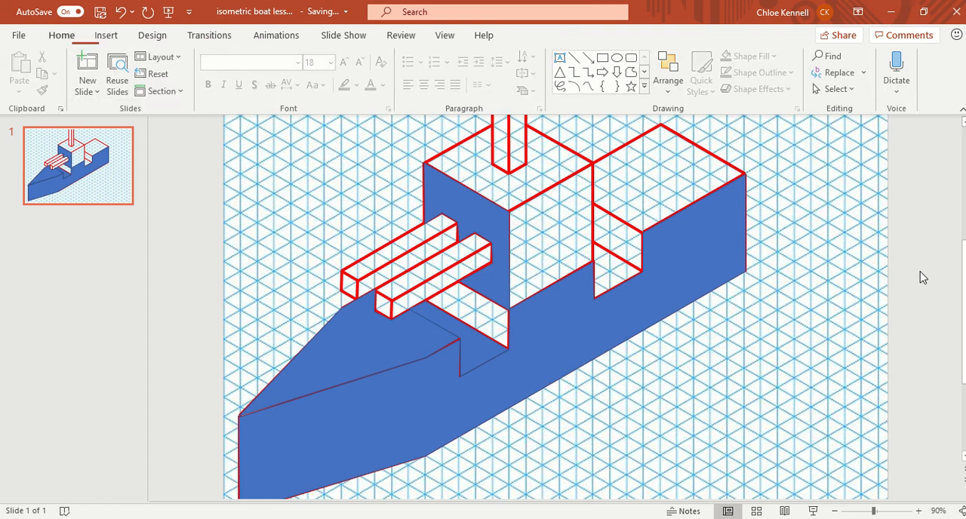
{"action": "scroll", "coordinate": [706, 336], "scroll_direction": "up", "scroll_amount": 1}
{"action": "scroll", "coordinate": [701, 330], "scroll_direction": "down", "scroll_amount": 2}
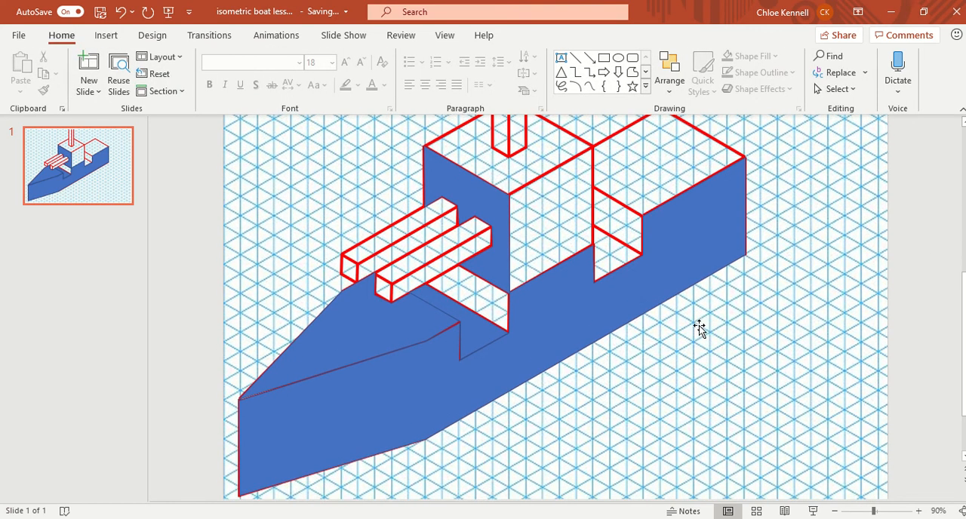
{"action": "scroll", "coordinate": [694, 326], "scroll_direction": "up", "scroll_amount": 3}
{"action": "scroll", "coordinate": [683, 319], "scroll_direction": "down", "scroll_amount": 1}
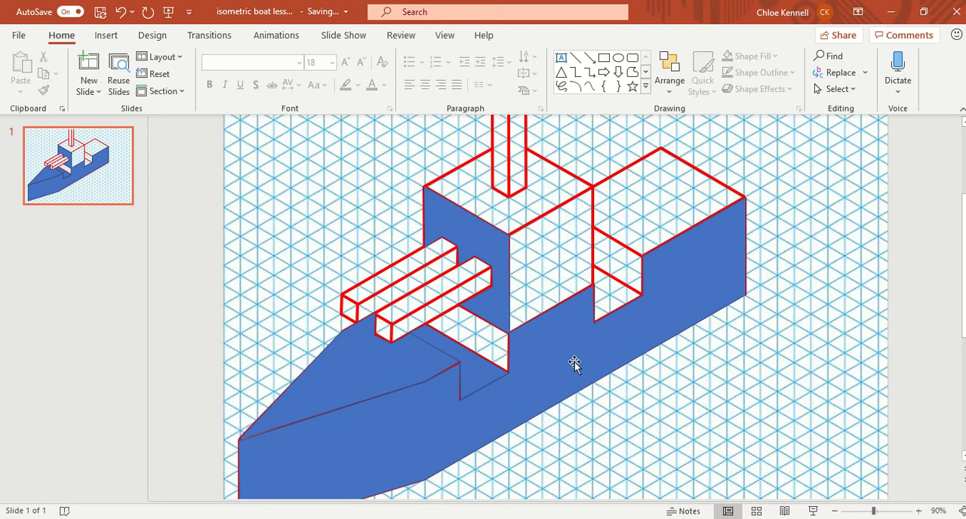
{"action": "left_click", "coordinate": [575, 362]}
{"action": "left_click", "coordinate": [915, 220]}
Trace the cabin block's side face as a closed Freeform shape about 3.5 cm wide and 6.1 cm high.
{"action": "left_click", "coordinate": [633, 71]}
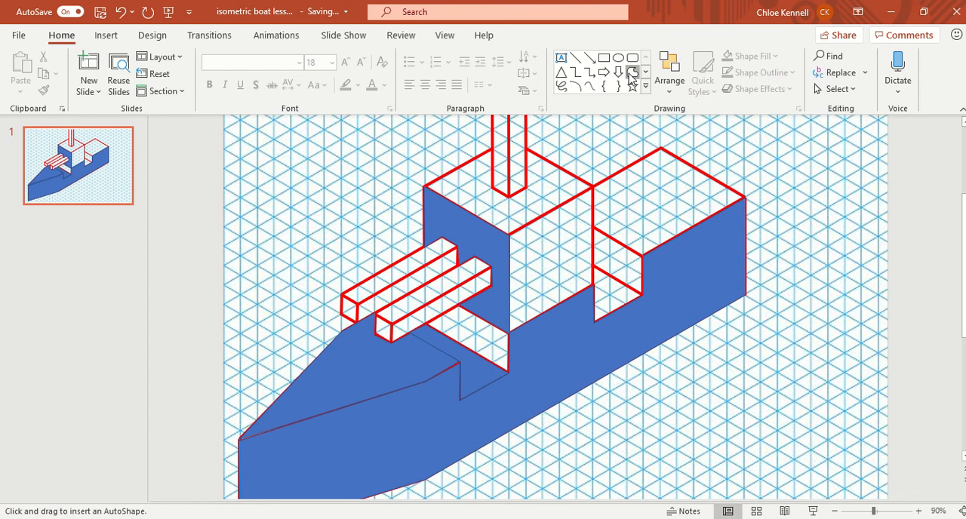
{"action": "left_click", "coordinate": [509, 236]}
{"action": "left_click", "coordinate": [508, 332]}
{"action": "left_click", "coordinate": [509, 236]}
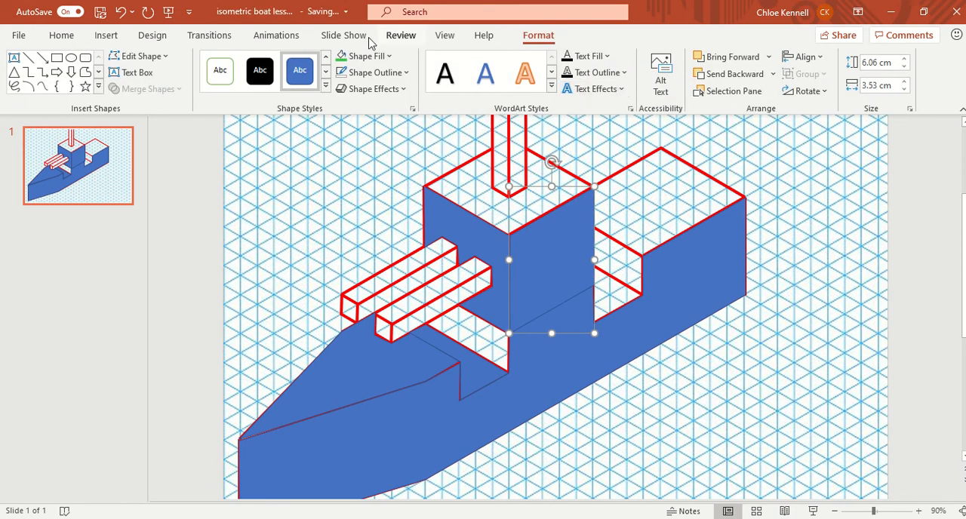
Trace the stern's top deck surface behind the cabin as a closed Freeform shape about 6.4 cm wide and 4.5 cm high.
{"action": "left_click", "coordinate": [86, 71]}
{"action": "left_click", "coordinate": [660, 149]}
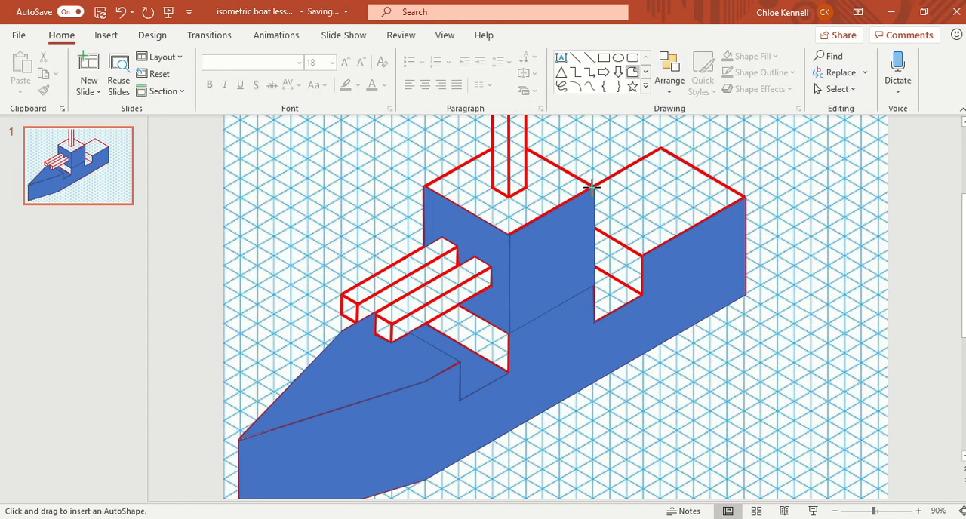
{"action": "left_click", "coordinate": [593, 184]}
{"action": "left_click", "coordinate": [745, 196]}
{"action": "left_click", "coordinate": [660, 149]}
Trace the vertical wall of the rear deck notch as a closed Freeform shape about 2 cm wide and 2.8 cm high.
{"action": "left_click", "coordinate": [85, 72]}
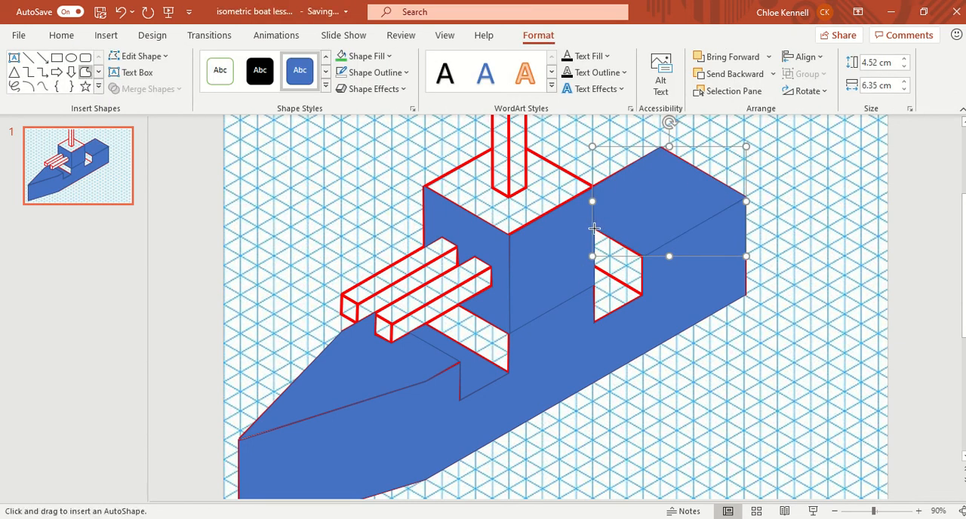
{"action": "left_click", "coordinate": [594, 228]}
{"action": "left_click", "coordinate": [595, 266]}
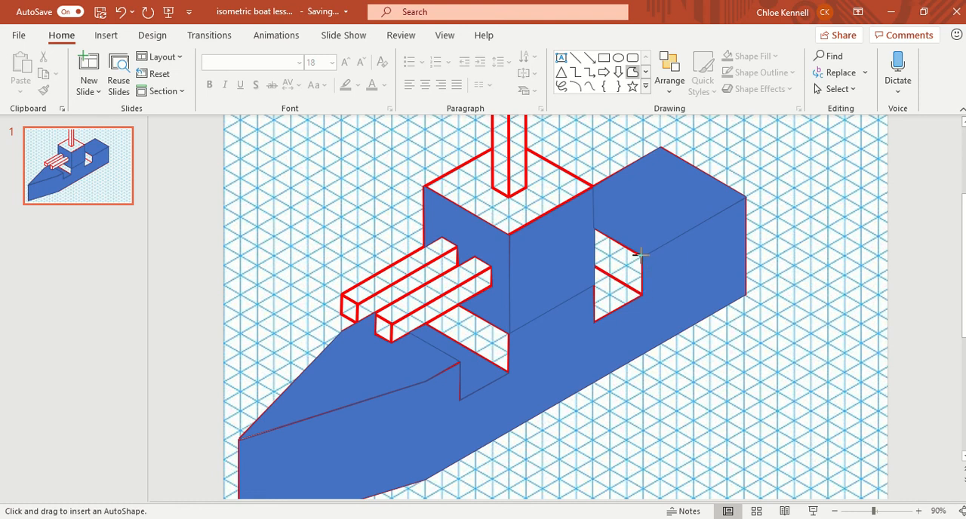
{"action": "left_click", "coordinate": [591, 225]}
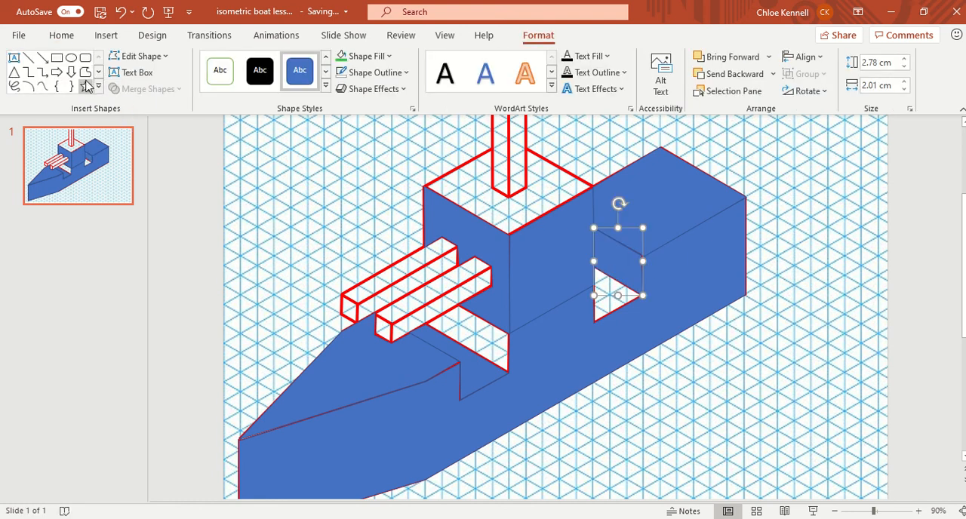
Trace the triangular floor of the rear deck notch as a closed Freeform shape about 2 cm wide and 2.3 cm high.
{"action": "left_click", "coordinate": [83, 75]}
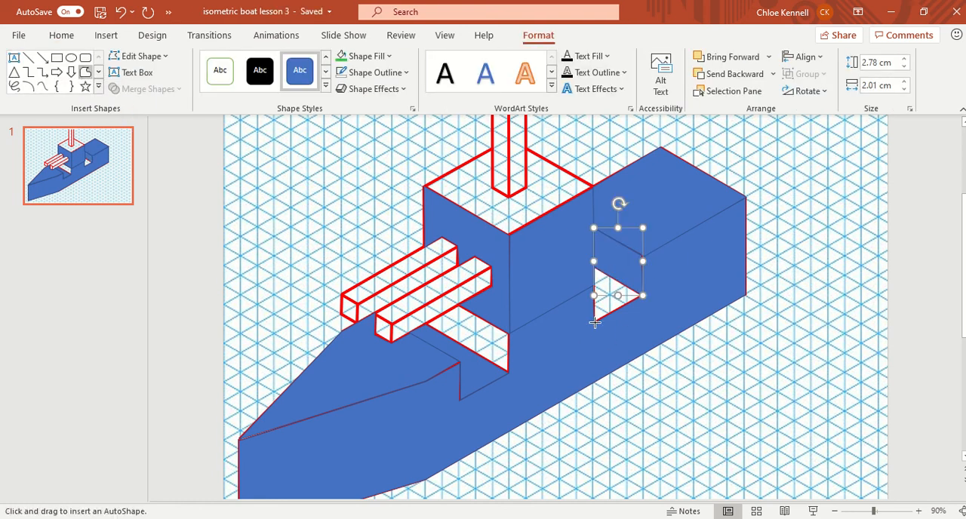
{"action": "left_click", "coordinate": [636, 303]}
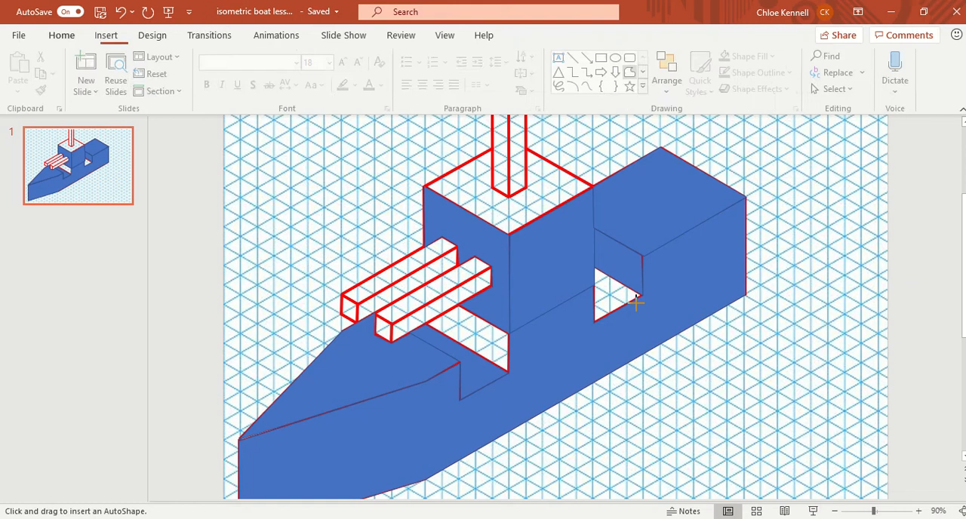
{"action": "left_click", "coordinate": [593, 266]}
{"action": "left_click", "coordinate": [594, 323]}
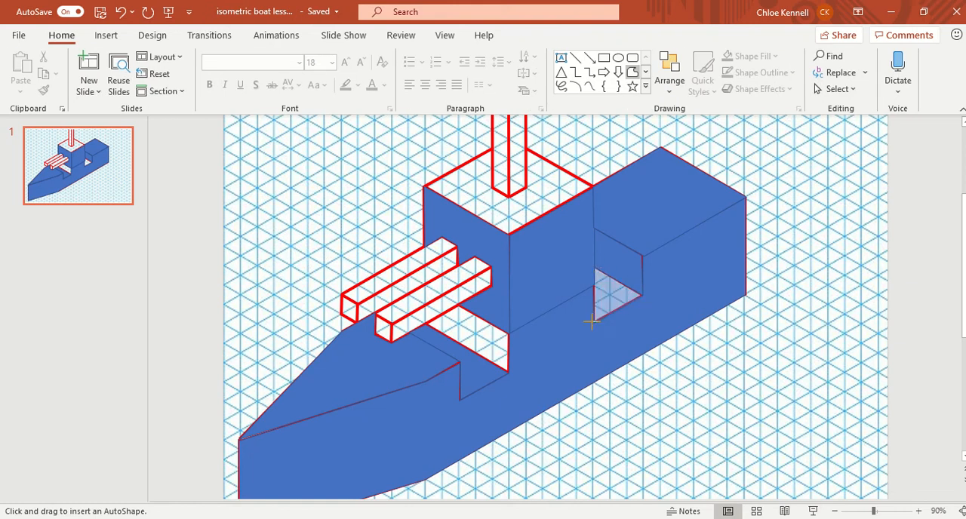
{"action": "left_click", "coordinate": [641, 295]}
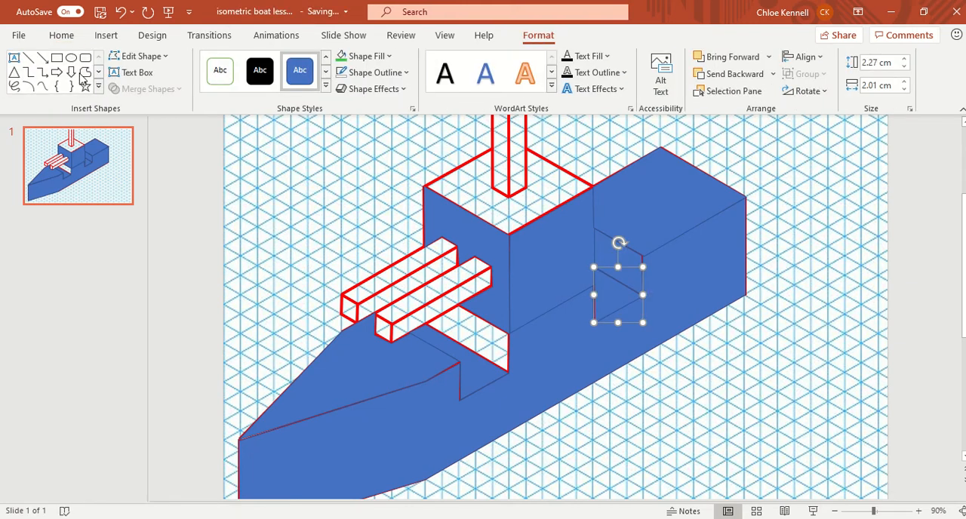
Trace the wall of the front deck notch below the cabin as a closed Freeform shape about 3.5 cm wide and 2.8 cm high.
{"action": "left_click", "coordinate": [84, 73]}
{"action": "left_click", "coordinate": [426, 323]}
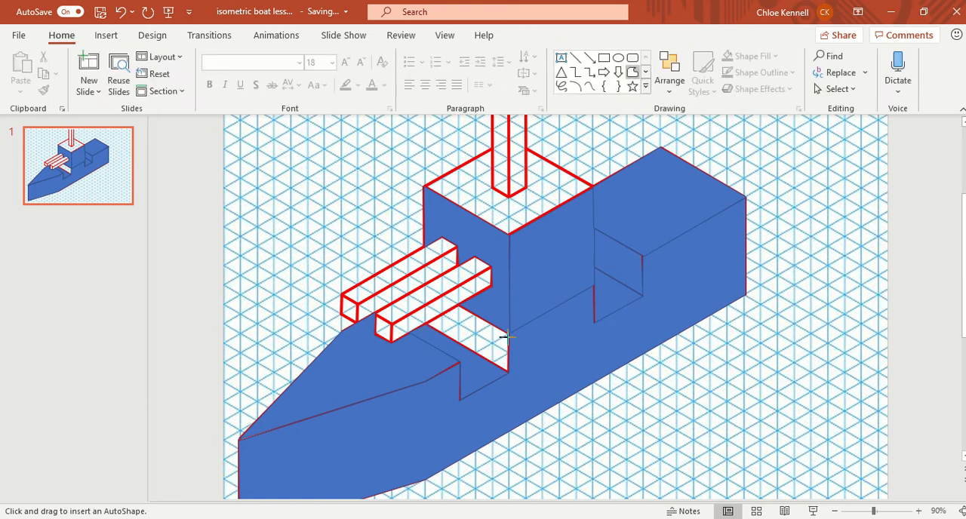
{"action": "left_click", "coordinate": [458, 305]}
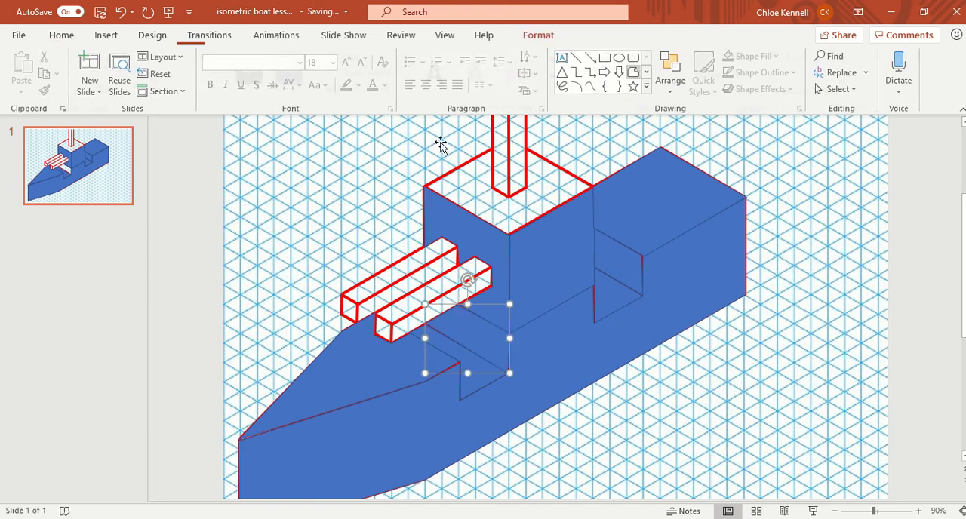
Trace the cabin block's top surface as a closed Freeform shape, following the outline around the base of the tall mast.
{"action": "left_click", "coordinate": [426, 185]}
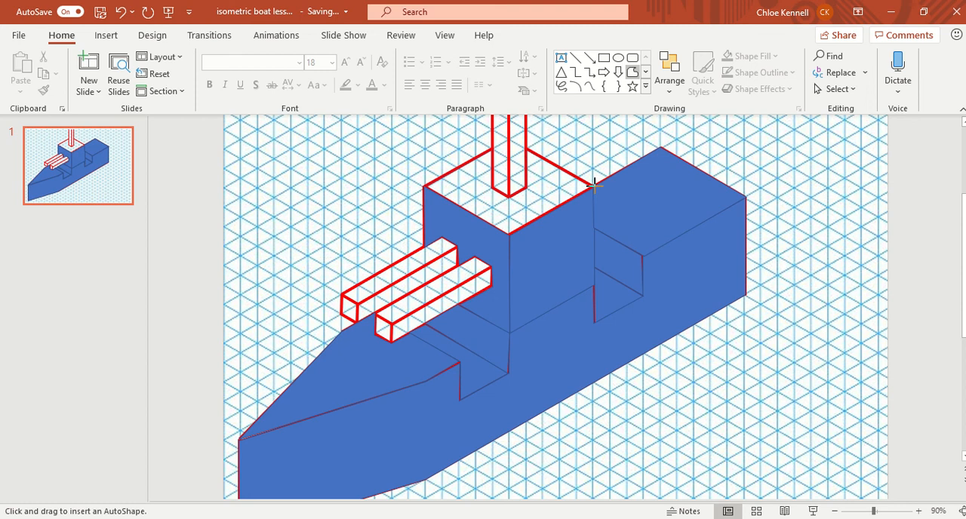
{"action": "left_click", "coordinate": [510, 235]}
{"action": "left_click", "coordinate": [428, 191]}
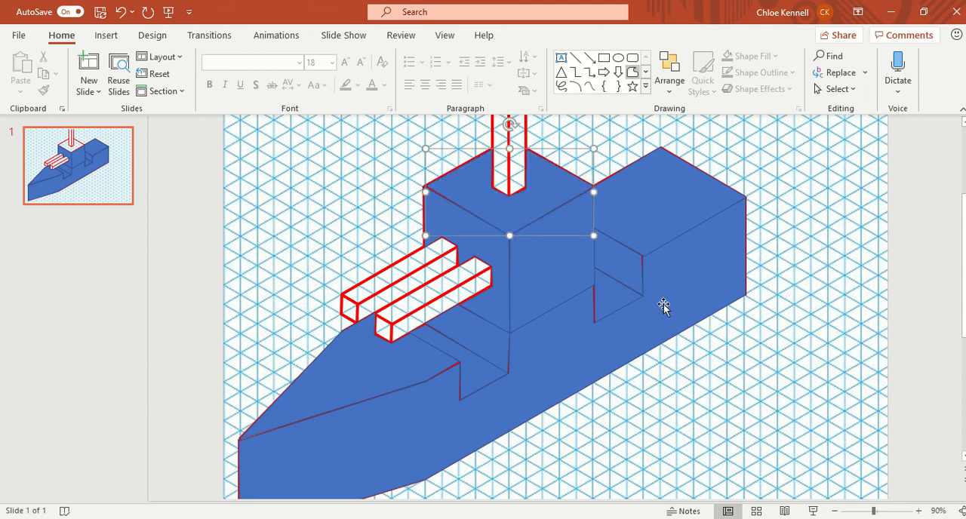
{"action": "left_click", "coordinate": [917, 273]}
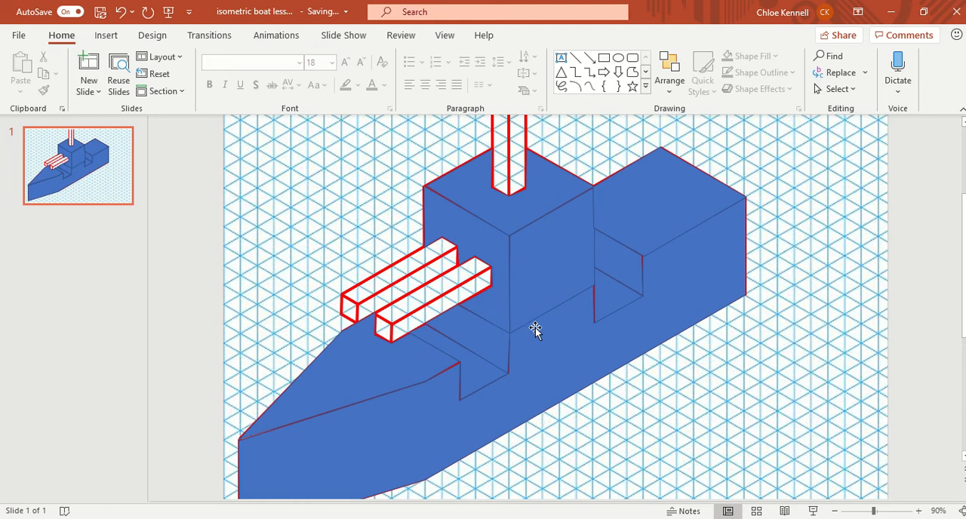
Examine the traced boat faces, checking the hull's side face and the bow deck as separate shapes.
{"action": "scroll", "coordinate": [536, 330], "scroll_direction": "up", "scroll_amount": 1}
{"action": "scroll", "coordinate": [532, 329], "scroll_direction": "down", "scroll_amount": 1}
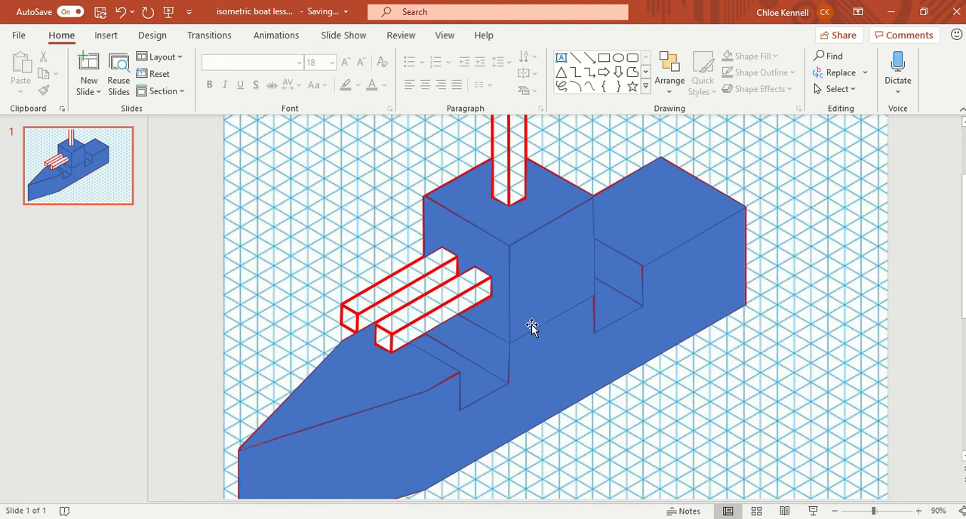
{"action": "left_click", "coordinate": [293, 207]}
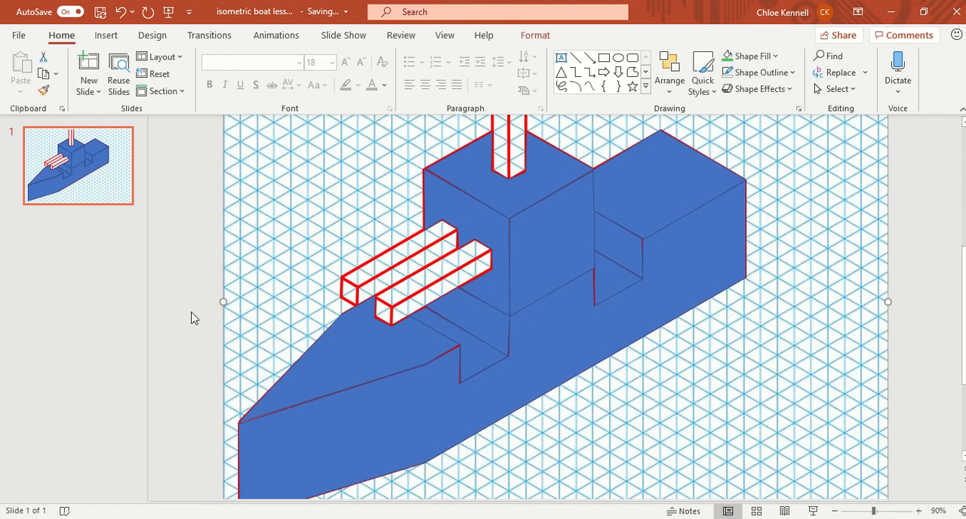
{"action": "scroll", "coordinate": [611, 218], "scroll_direction": "down", "scroll_amount": 1}
{"action": "scroll", "coordinate": [595, 241], "scroll_direction": "up", "scroll_amount": 1}
{"action": "left_click", "coordinate": [545, 340]}
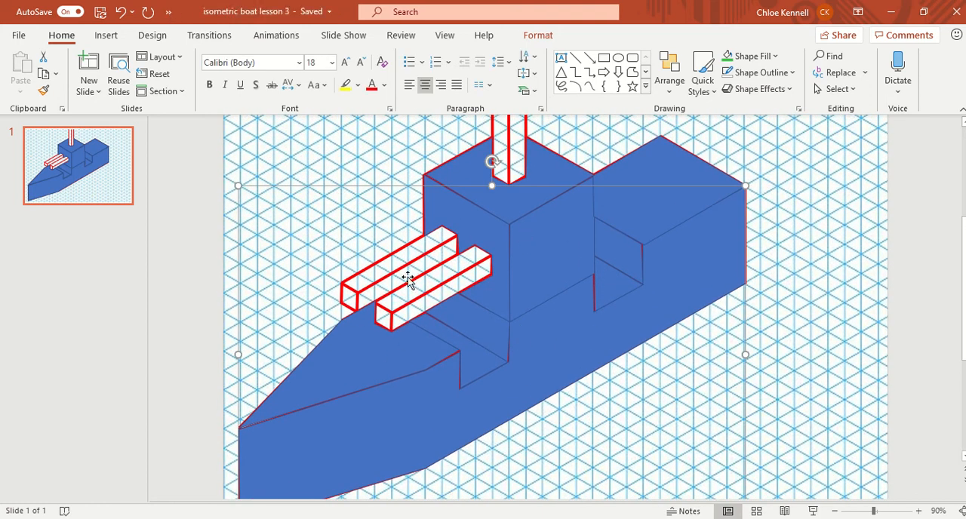
{"action": "scroll", "coordinate": [474, 306], "scroll_direction": "down", "scroll_amount": 1}
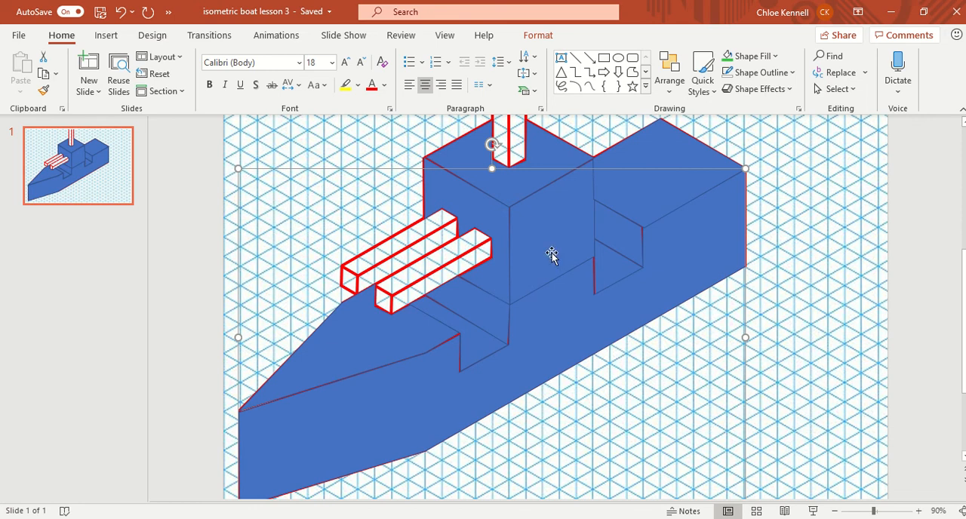
{"action": "left_click", "coordinate": [900, 272]}
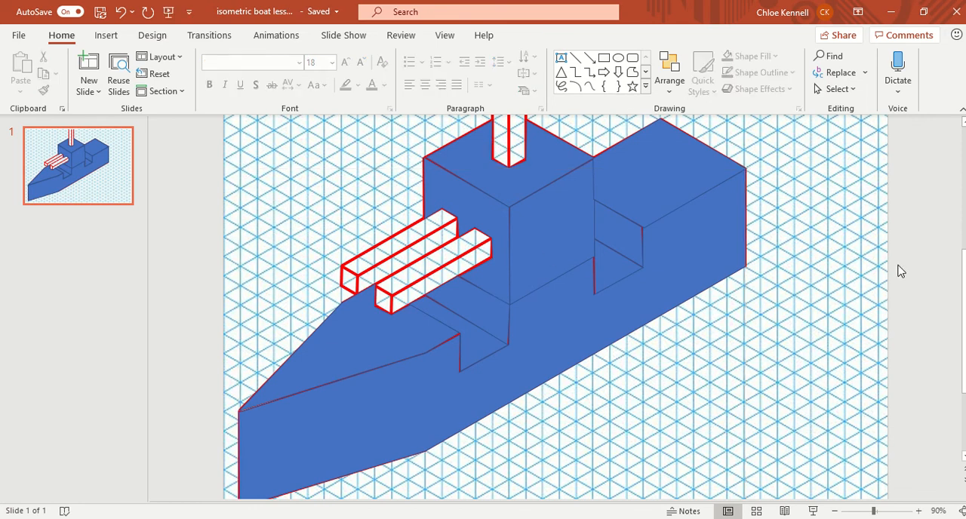
{"action": "left_click", "coordinate": [419, 368]}
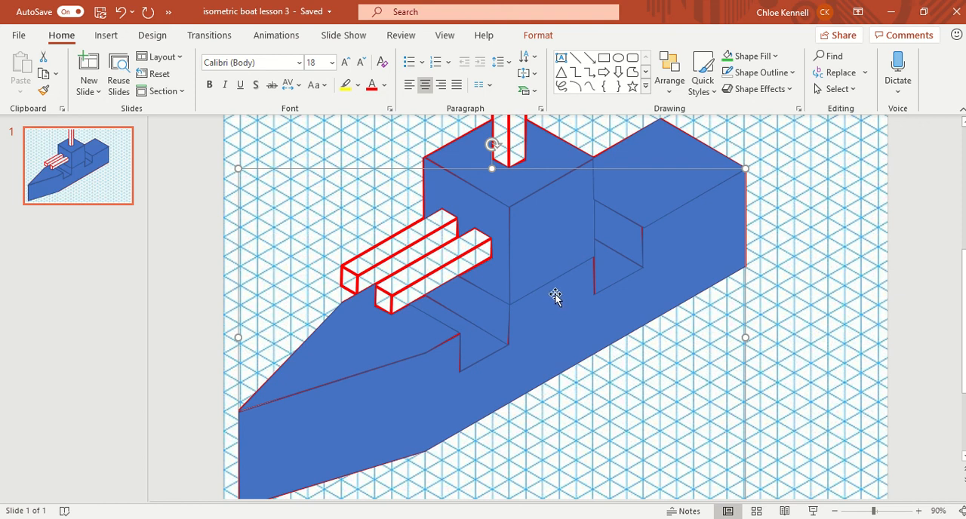
{"action": "left_click", "coordinate": [359, 335]}
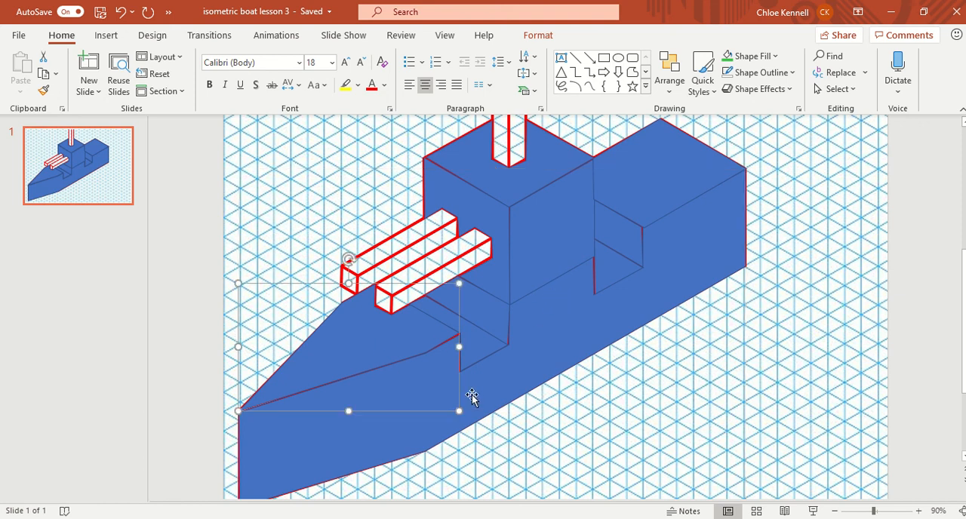
{"action": "left_click", "coordinate": [527, 339]}
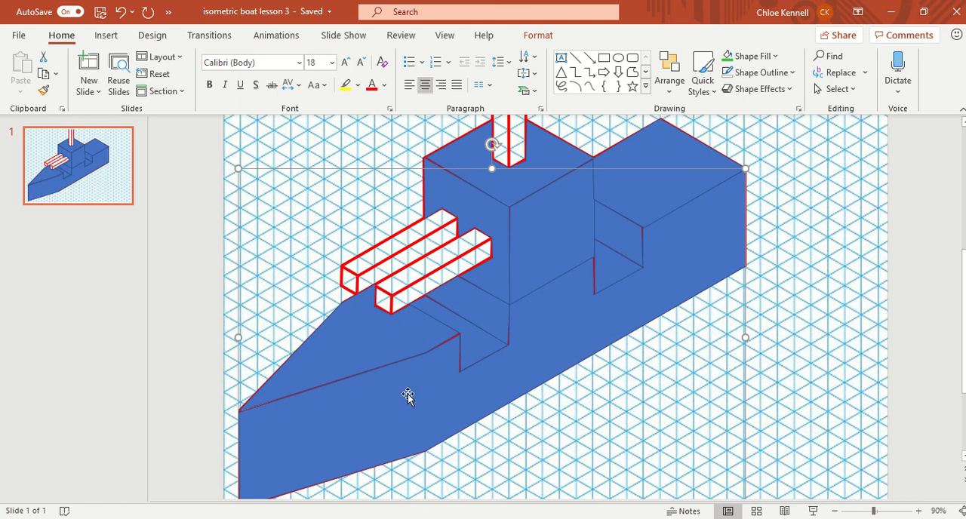
Fill the floor of the front deck notch with the darkest theme shade of Blue, Accent 1.
{"action": "left_click", "coordinate": [479, 344]}
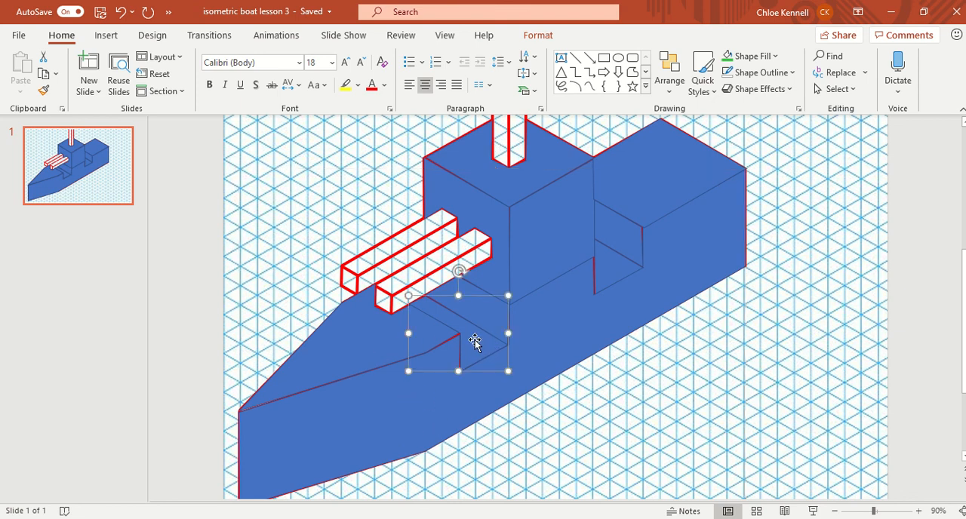
{"action": "left_click", "coordinate": [536, 35]}
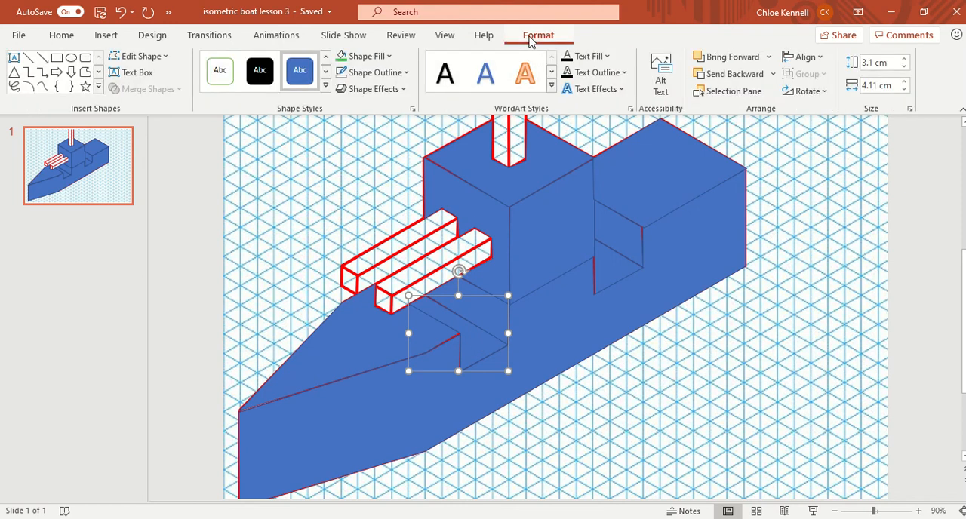
{"action": "left_click", "coordinate": [393, 59]}
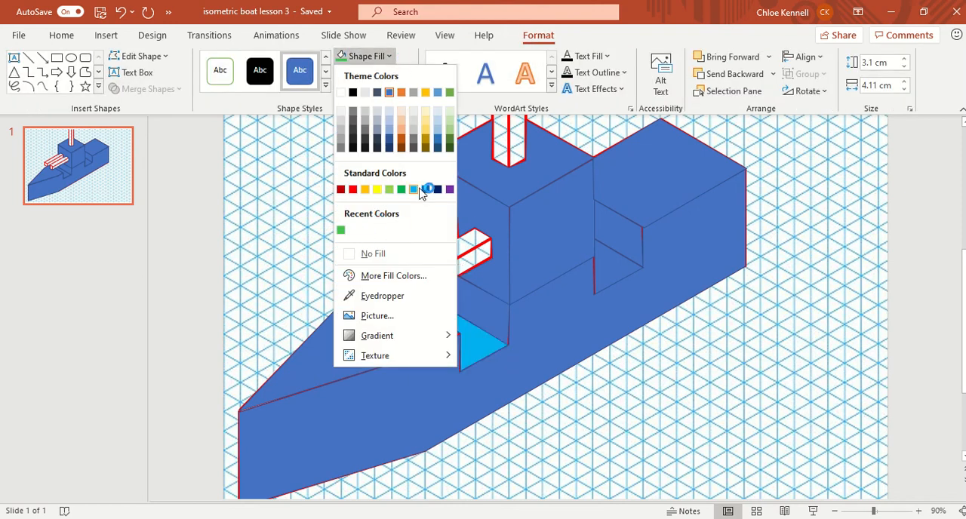
{"action": "left_click", "coordinate": [389, 151]}
Fill the wall of the front deck notch with Blue, Accent 1, Darker 25%.
{"action": "left_click_drag", "start_coordinate": [488, 339], "coordinate": [479, 314]}
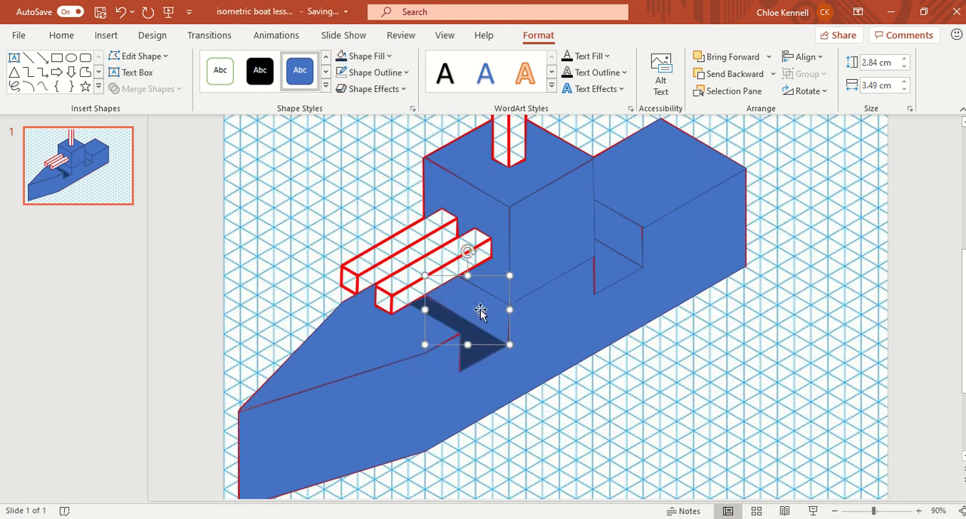
{"action": "left_click", "coordinate": [391, 57]}
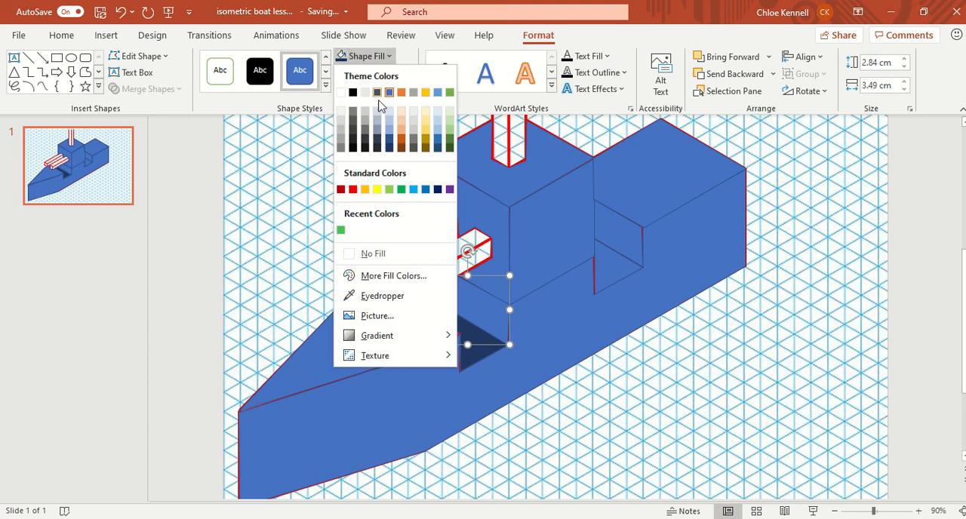
{"action": "left_click", "coordinate": [387, 147]}
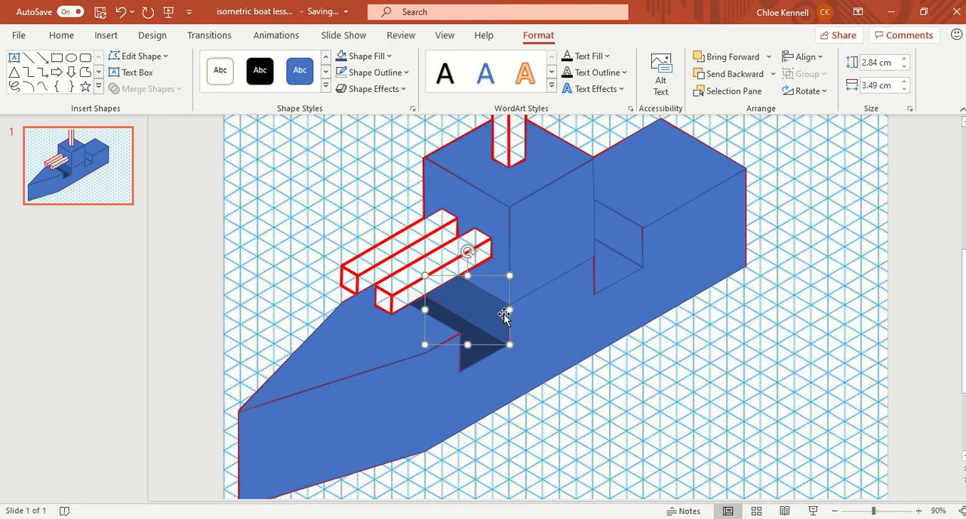
Fill the hull's side face with Blue, Accent 1, Darker 25%.
{"action": "left_click", "coordinate": [539, 334]}
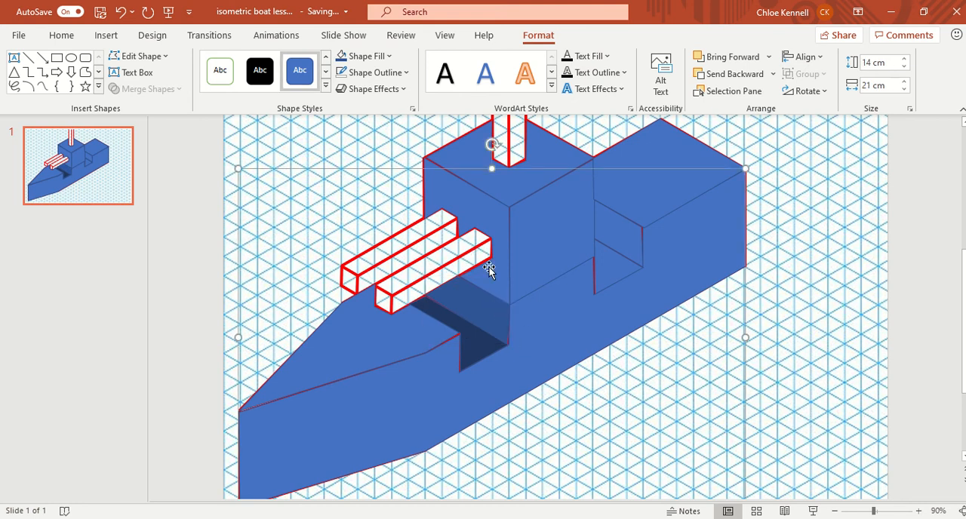
{"action": "left_click", "coordinate": [389, 57]}
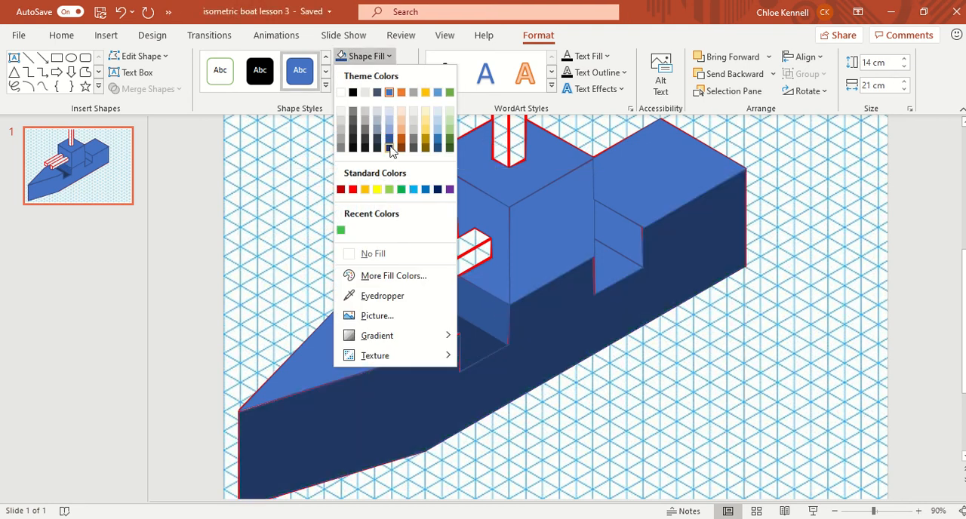
{"action": "left_click", "coordinate": [390, 134]}
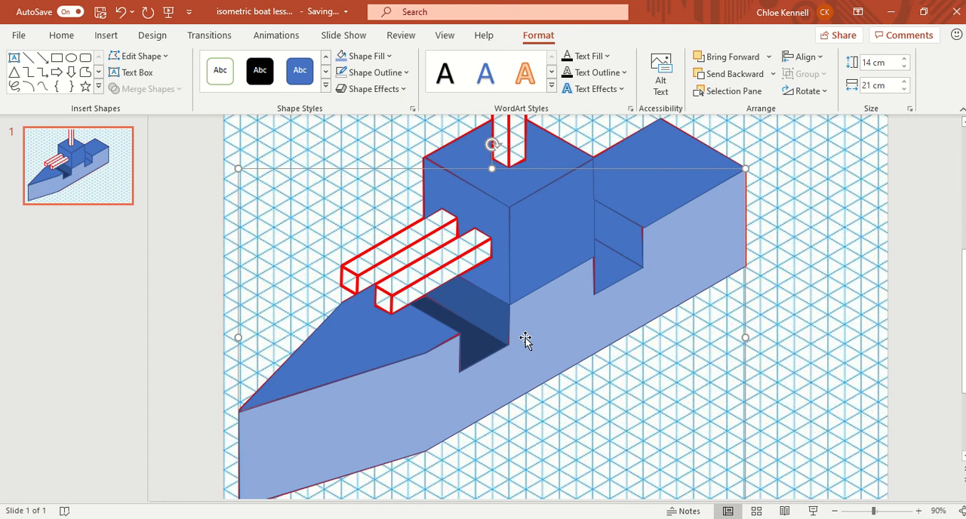
{"action": "left_click", "coordinate": [386, 58]}
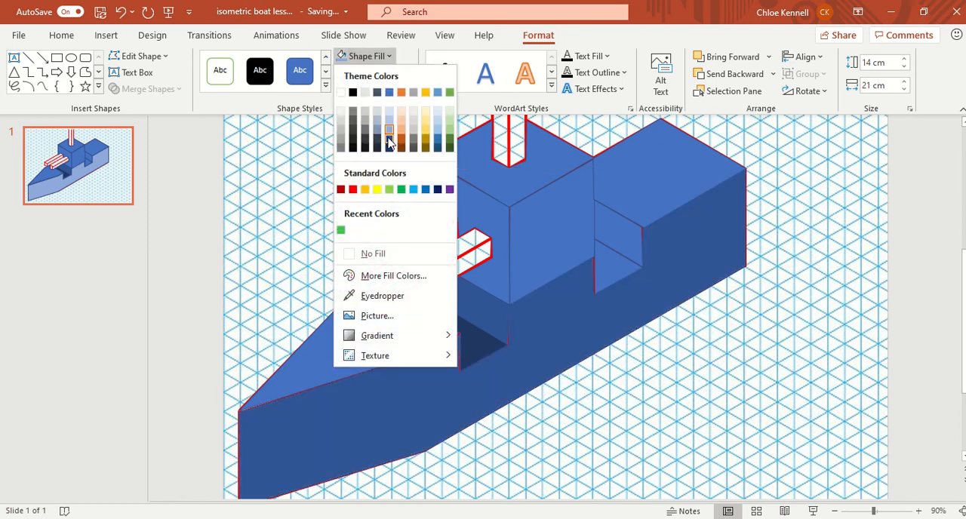
{"action": "left_click", "coordinate": [388, 140]}
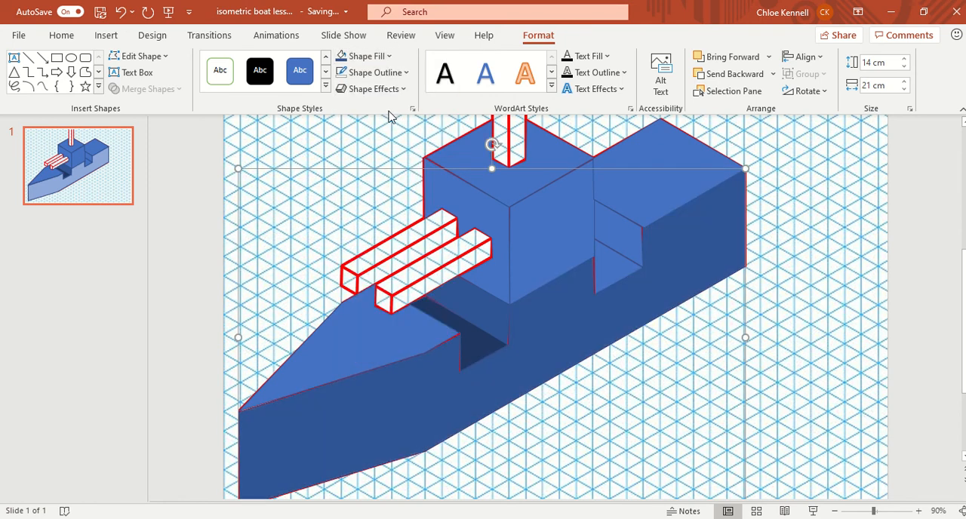
Lighten the hull side face's fill to a custom blue with RGB values 55, 98, 175.
{"action": "left_click", "coordinate": [367, 56]}
{"action": "left_click", "coordinate": [401, 275]}
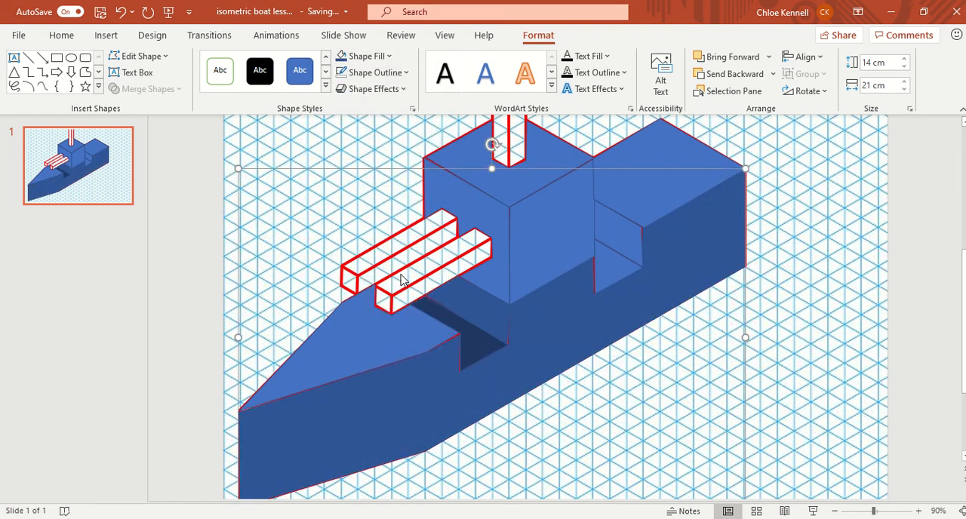
{"action": "left_click", "coordinate": [527, 225]}
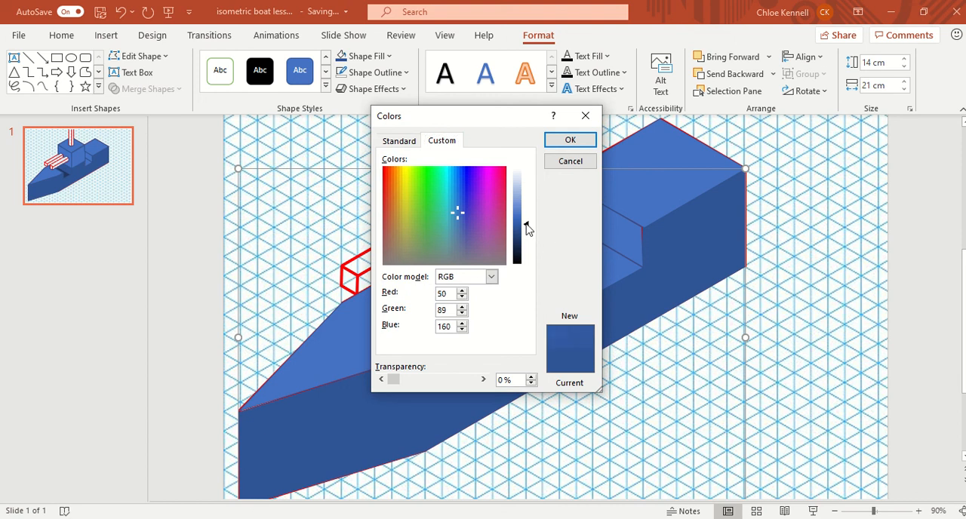
{"action": "left_click", "coordinate": [526, 221]}
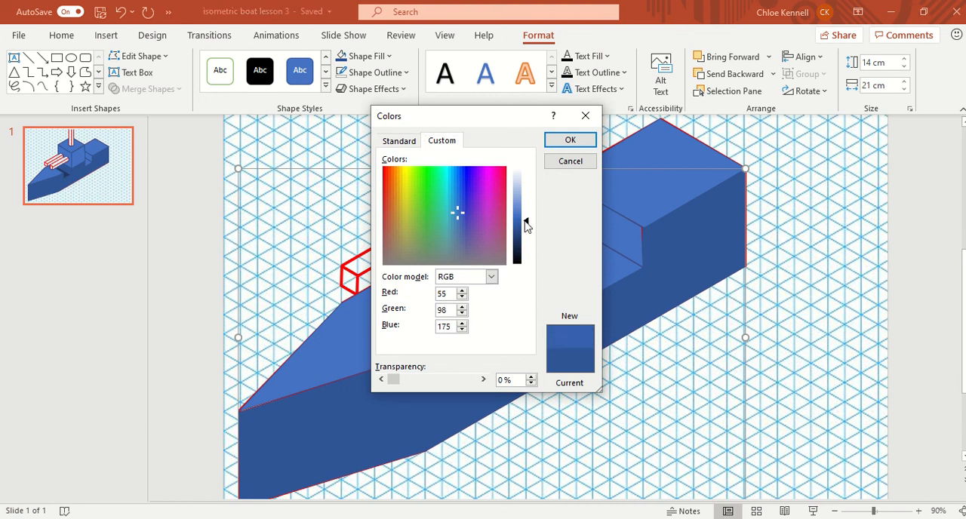
{"action": "left_click", "coordinate": [563, 141]}
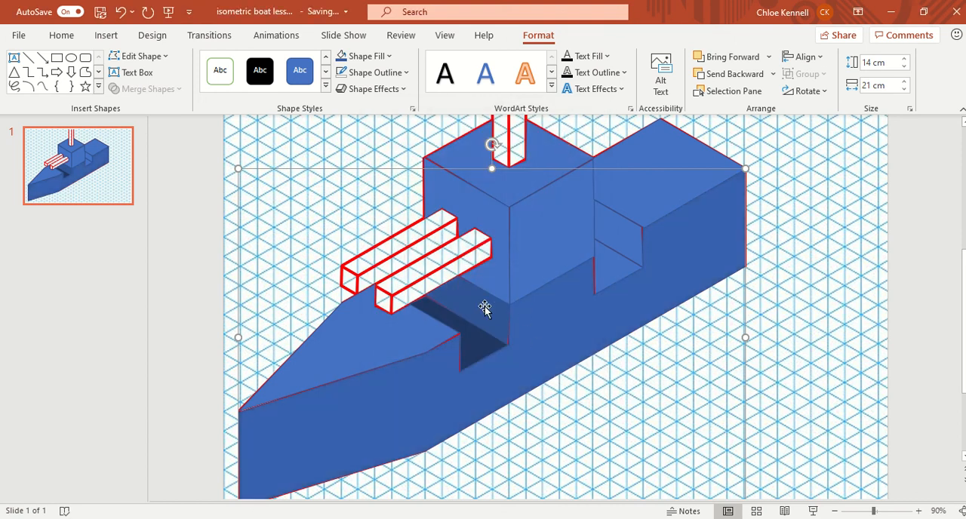
Fill the bow deck with a custom blue slightly lighter than the hull's side, RGB 65, 111, 195.
{"action": "left_click", "coordinate": [386, 348]}
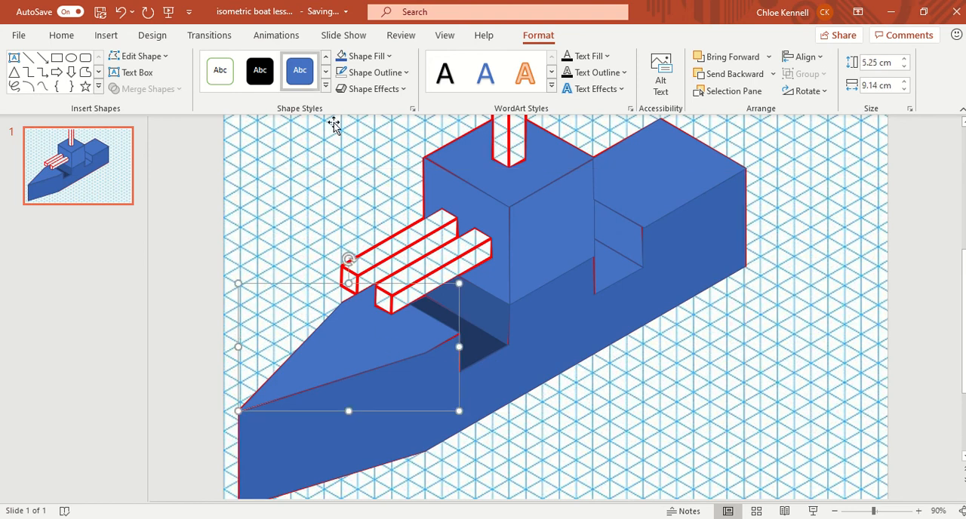
{"action": "left_click", "coordinate": [342, 60]}
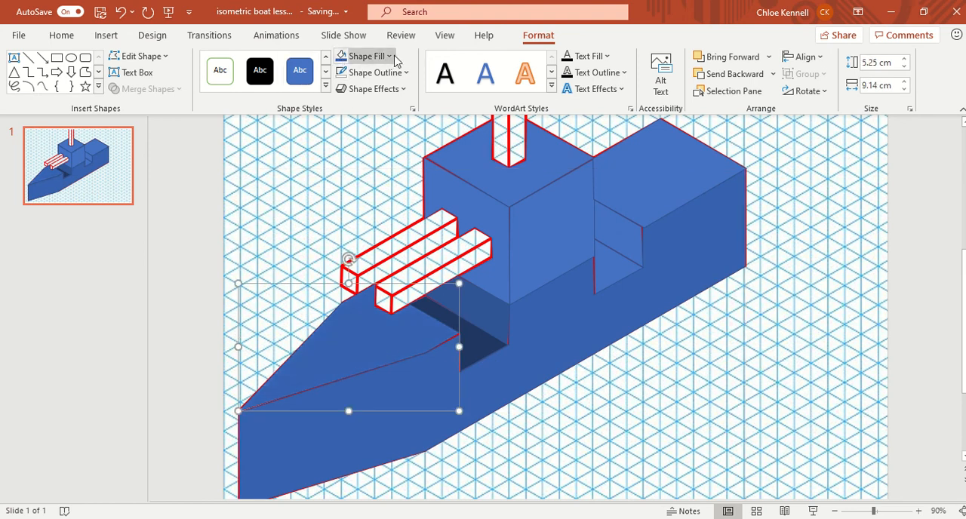
{"action": "left_click", "coordinate": [388, 56]}
{"action": "left_click", "coordinate": [399, 277]}
{"action": "left_click_drag", "start_coordinate": [527, 221], "coordinate": [526, 216]}
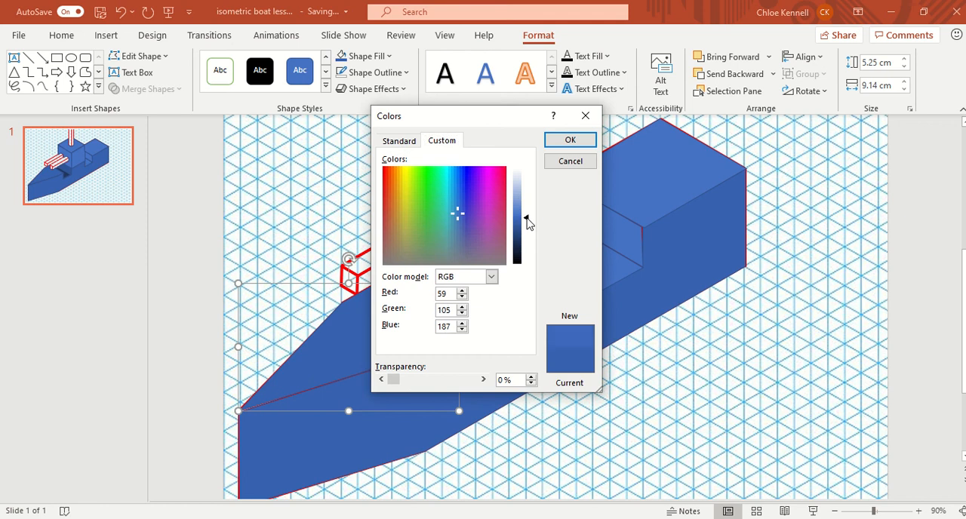
{"action": "left_click", "coordinate": [570, 140]}
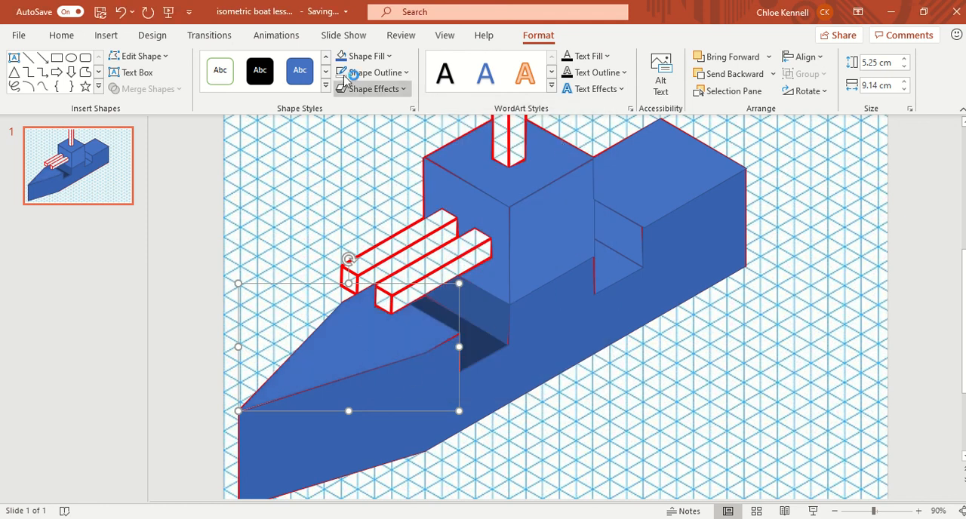
{"action": "left_click", "coordinate": [374, 56]}
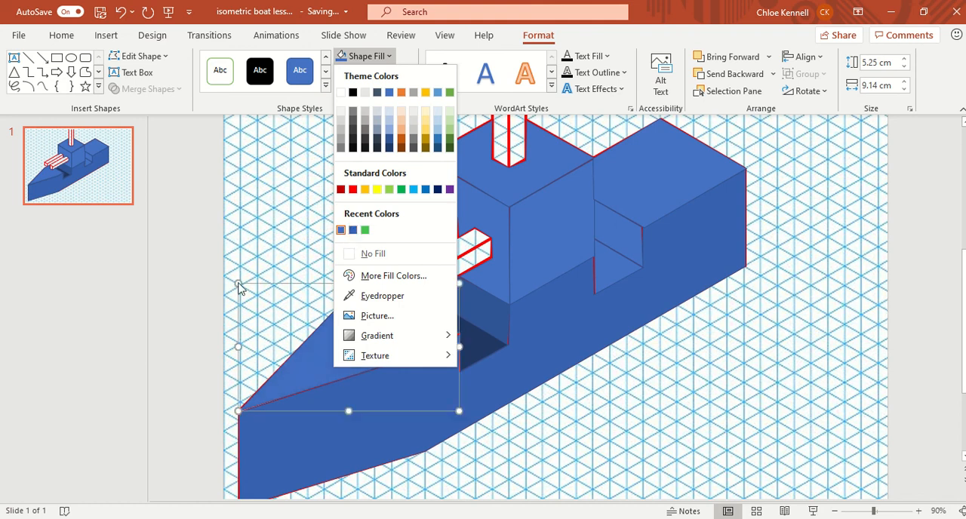
{"action": "left_click", "coordinate": [203, 305]}
Fill the floor of the rear deck notch with the darkest theme shade of Blue, Accent 1.
{"action": "left_click", "coordinate": [607, 285]}
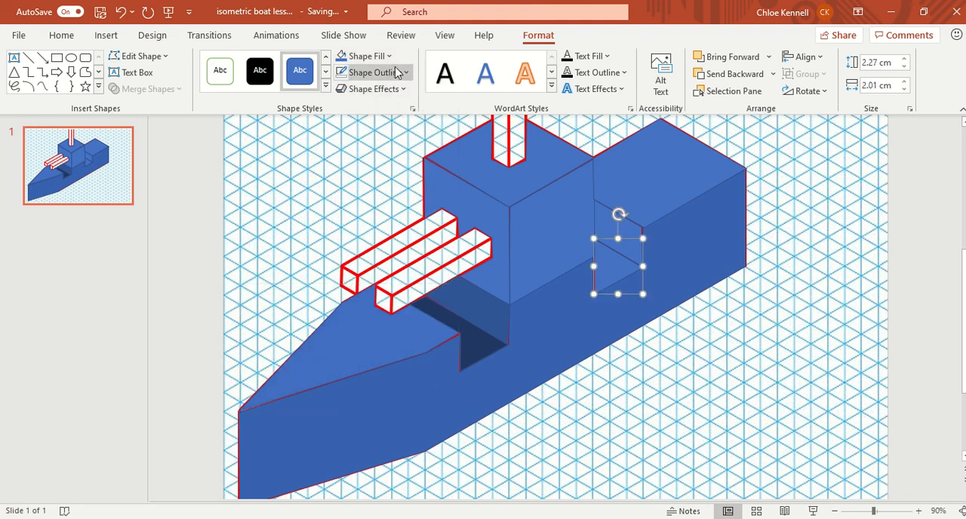
{"action": "left_click", "coordinate": [361, 56]}
{"action": "left_click", "coordinate": [390, 151]}
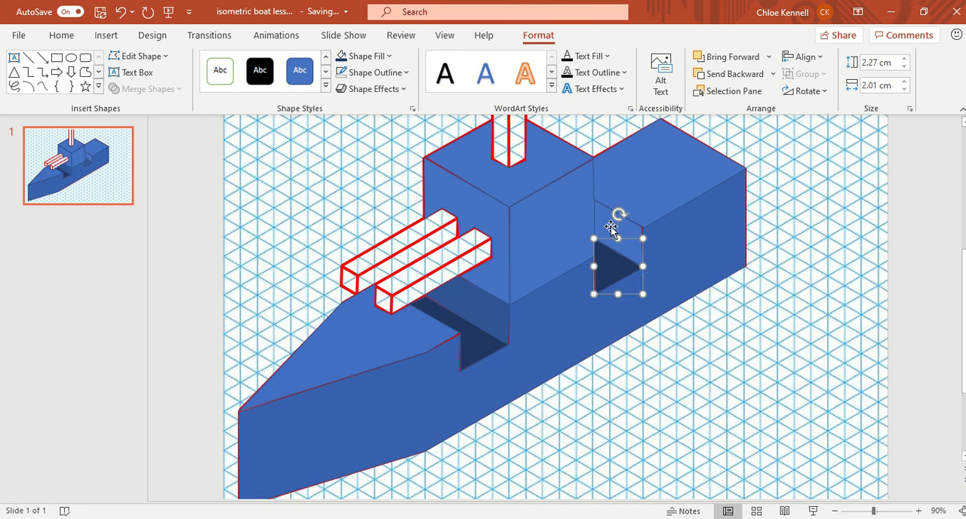
Fill the wall of the rear deck notch with Blue, Accent 1, Darker 25%.
{"action": "left_click_drag", "start_coordinate": [617, 237], "coordinate": [618, 199]}
{"action": "left_click", "coordinate": [394, 57]}
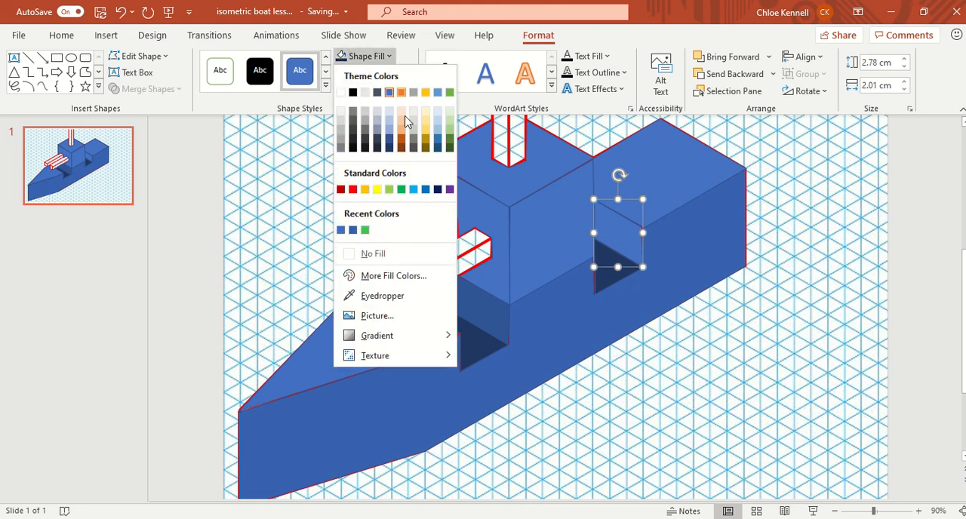
{"action": "left_click", "coordinate": [391, 142]}
{"action": "left_click", "coordinate": [667, 264]}
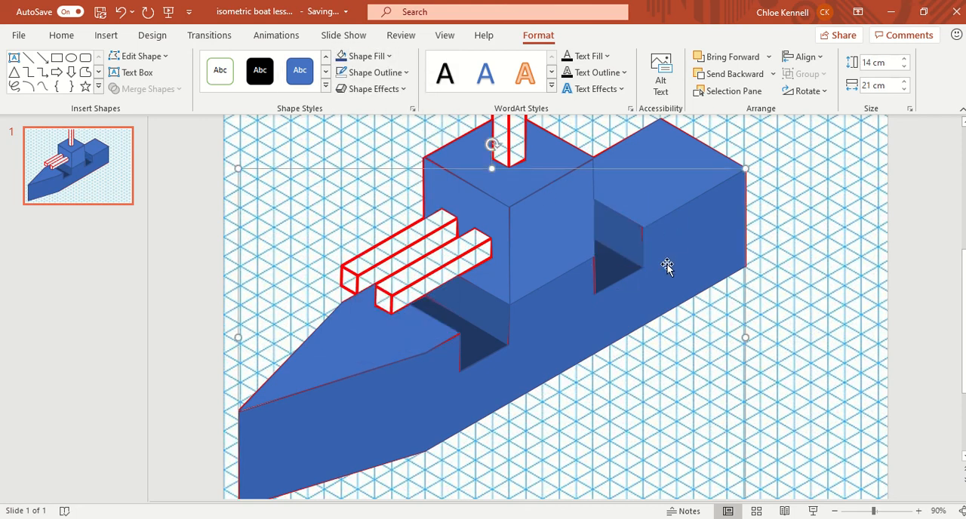
Fill the rear deck's top face with the same recent custom blue as the bow deck.
{"action": "left_click", "coordinate": [663, 196]}
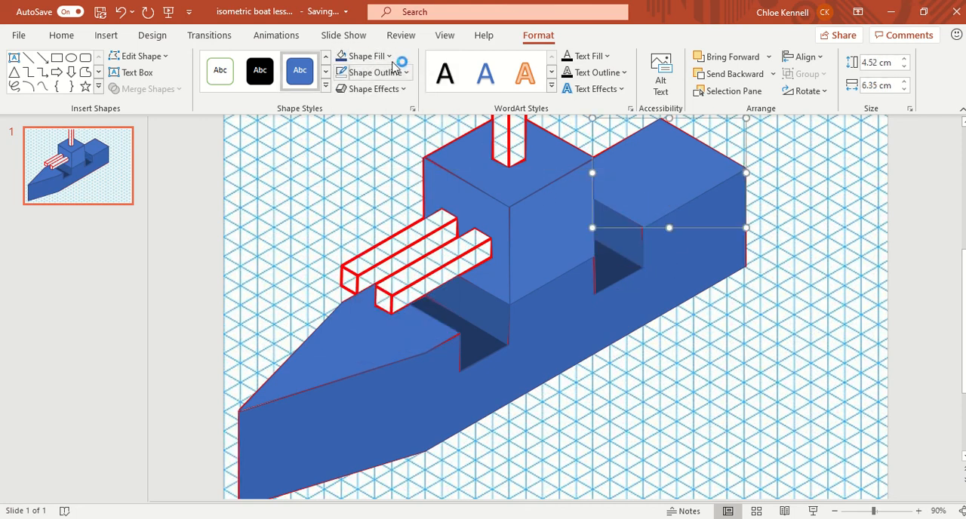
{"action": "left_click", "coordinate": [364, 56]}
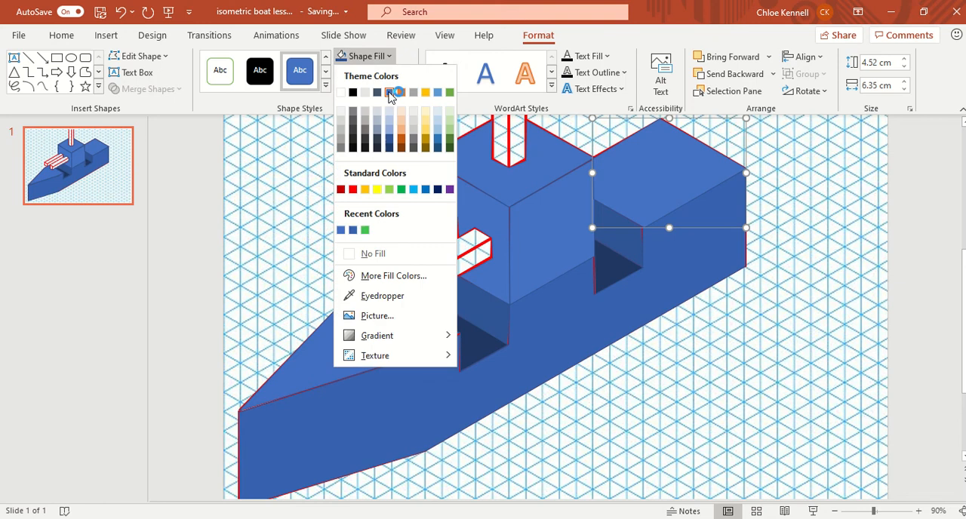
{"action": "left_click", "coordinate": [353, 230]}
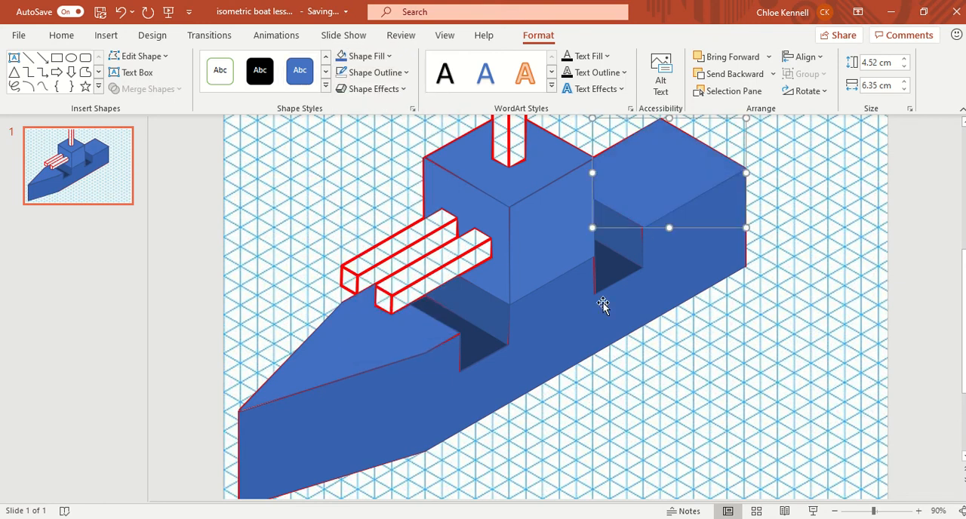
Fill the cabin block's side face toward the stern notch with the hull side's recent custom blue.
{"action": "left_click", "coordinate": [565, 242]}
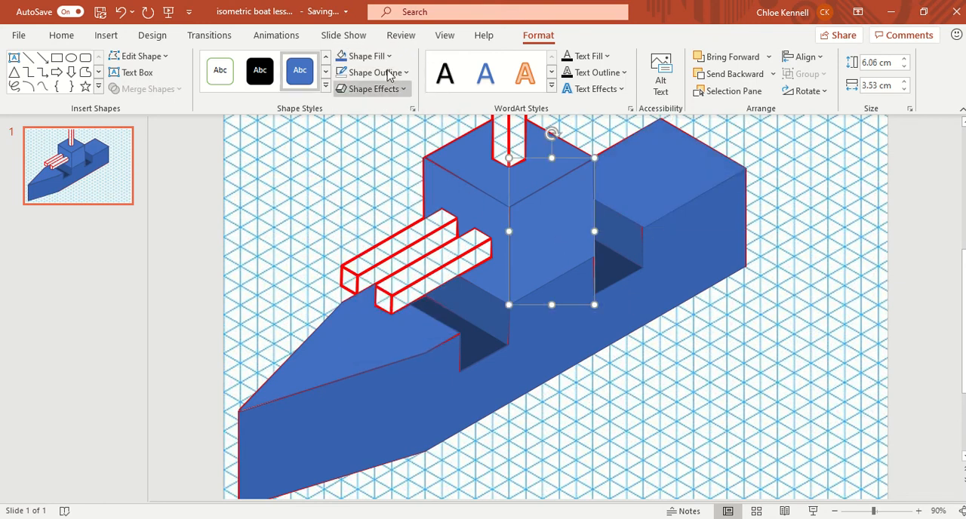
{"action": "left_click", "coordinate": [365, 56]}
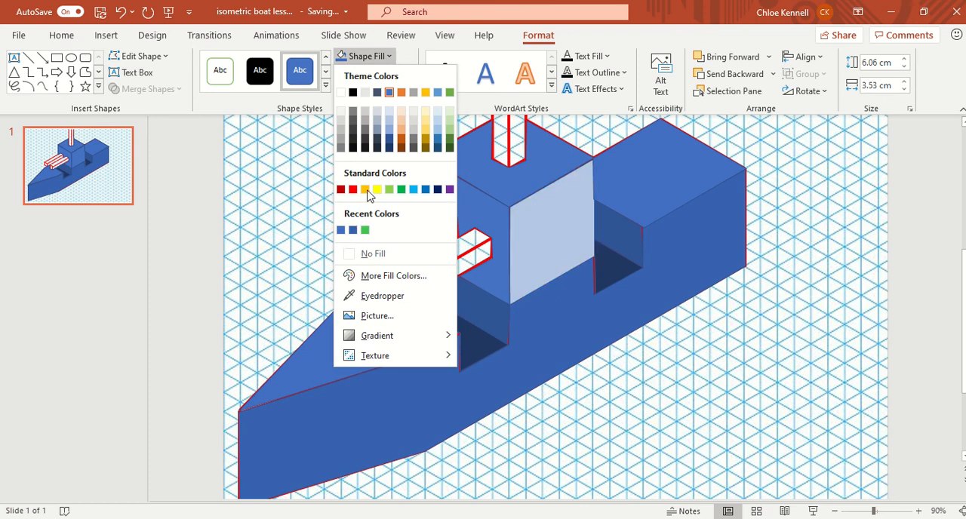
{"action": "left_click", "coordinate": [353, 231]}
Fill the cabin block's top face with a lighter custom blue, RGB 83, 125, 201.
{"action": "left_click", "coordinate": [499, 271]}
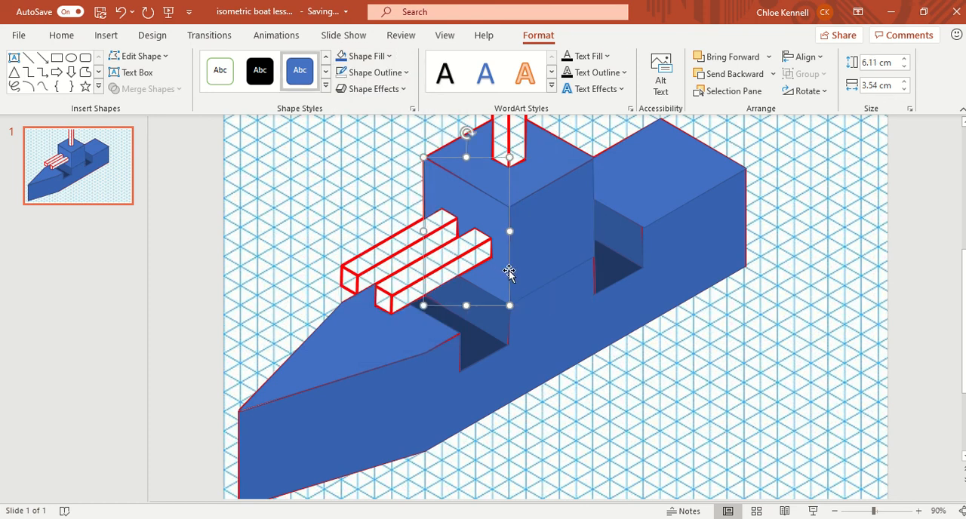
{"action": "left_click", "coordinate": [498, 181]}
{"action": "left_click", "coordinate": [389, 58]}
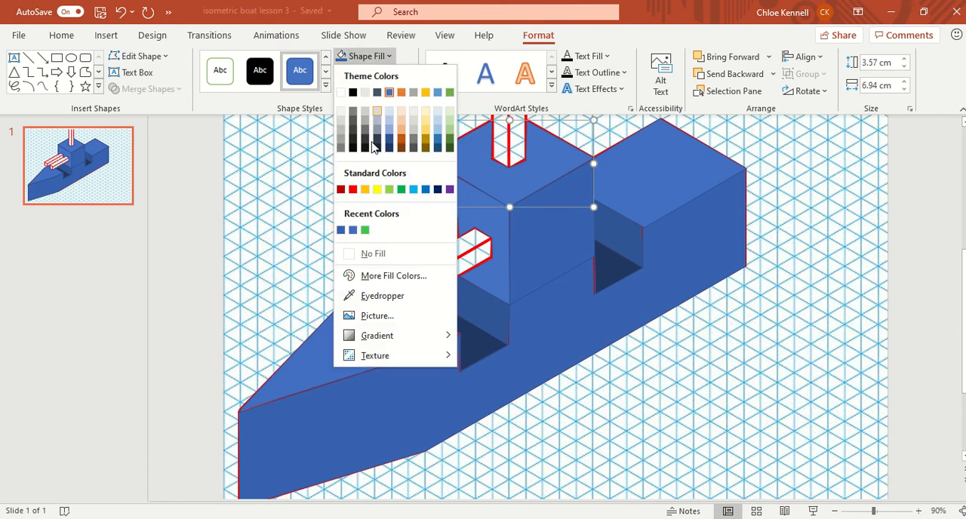
{"action": "left_click", "coordinate": [353, 230]}
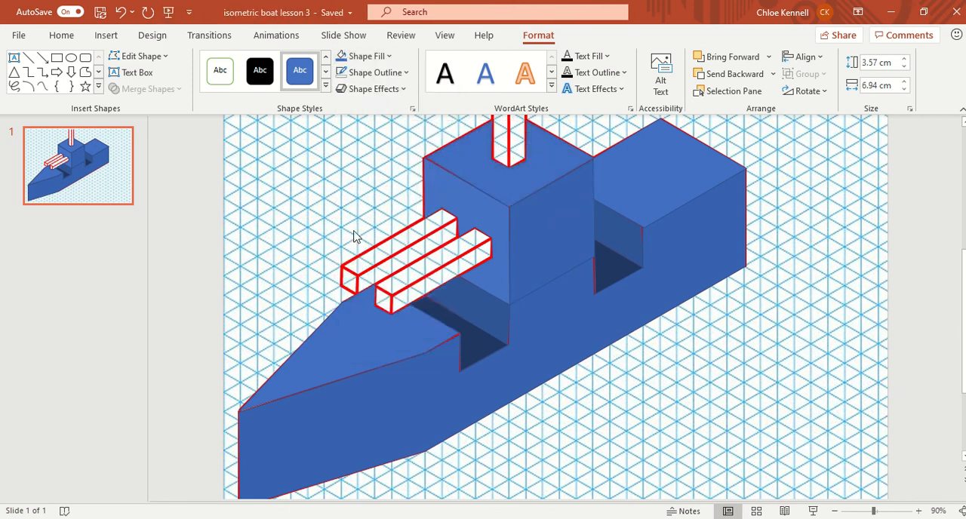
{"action": "left_click", "coordinate": [390, 58]}
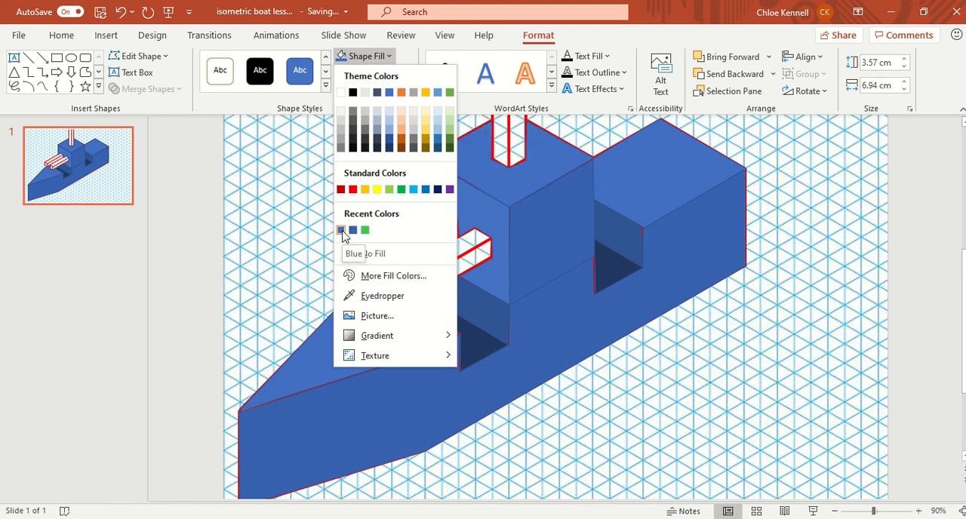
{"action": "left_click", "coordinate": [391, 277]}
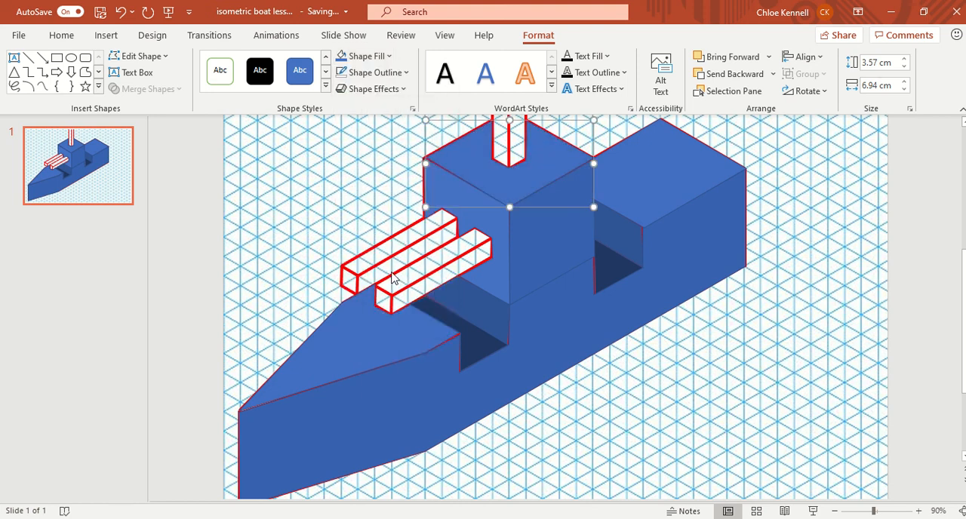
{"action": "left_click_drag", "start_coordinate": [526, 218], "coordinate": [528, 215]}
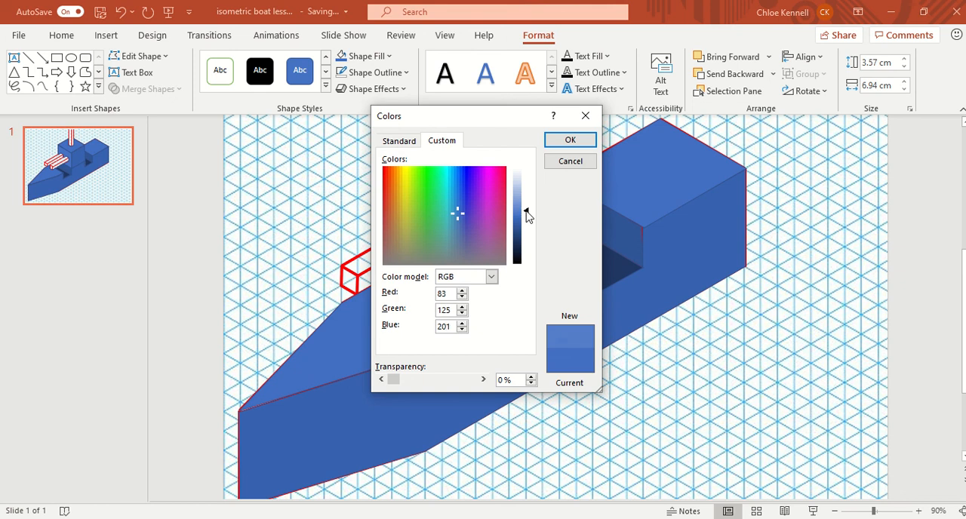
{"action": "left_click", "coordinate": [560, 146]}
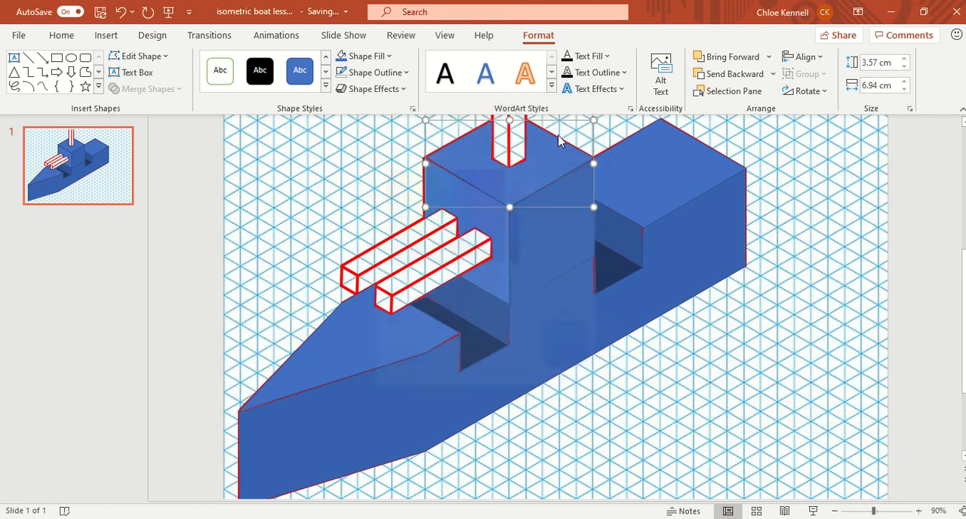
{"action": "left_click", "coordinate": [942, 291]}
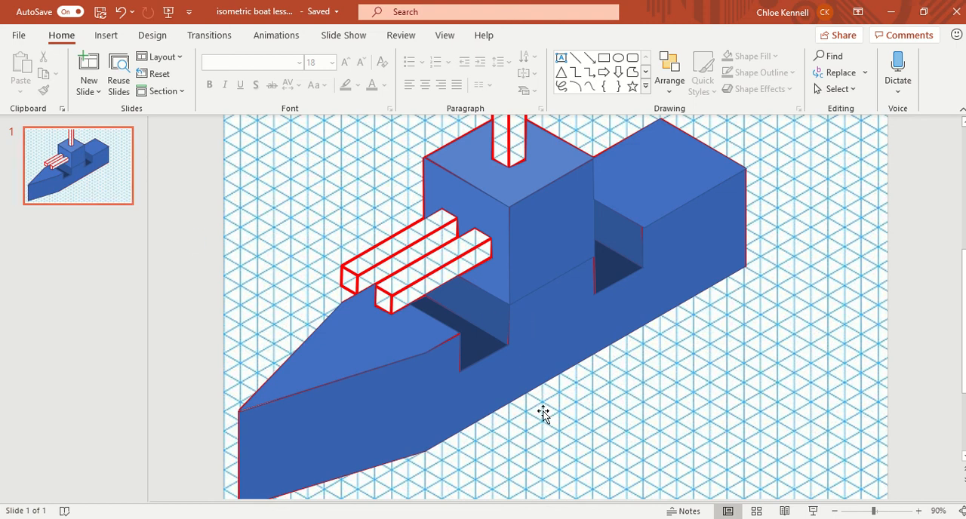
Draw a small oval about 0.85 cm high and 0.68 cm wide on the hull's side face, beside the front deck notch.
{"action": "scroll", "coordinate": [543, 414], "scroll_direction": "down", "scroll_amount": 2}
{"action": "scroll", "coordinate": [541, 410], "scroll_direction": "up", "scroll_amount": 4}
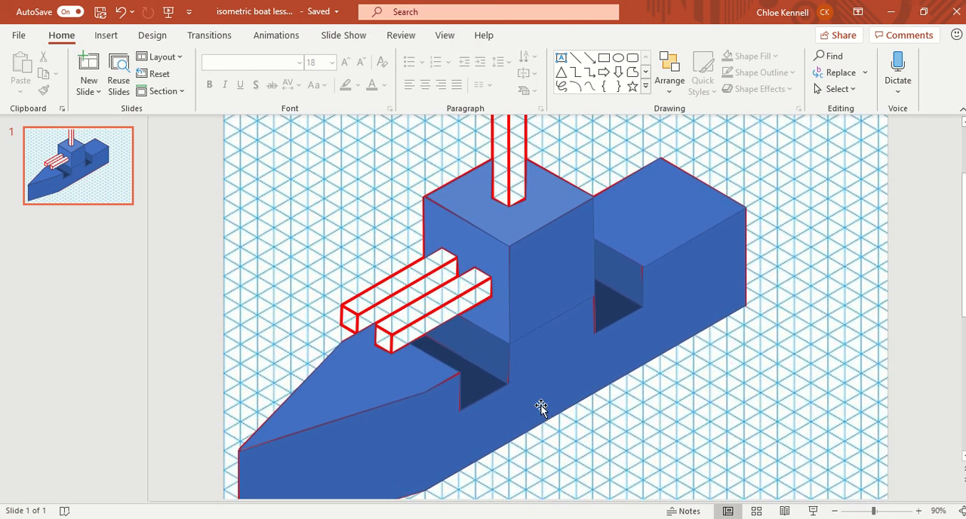
{"action": "scroll", "coordinate": [541, 408], "scroll_direction": "down", "scroll_amount": 2}
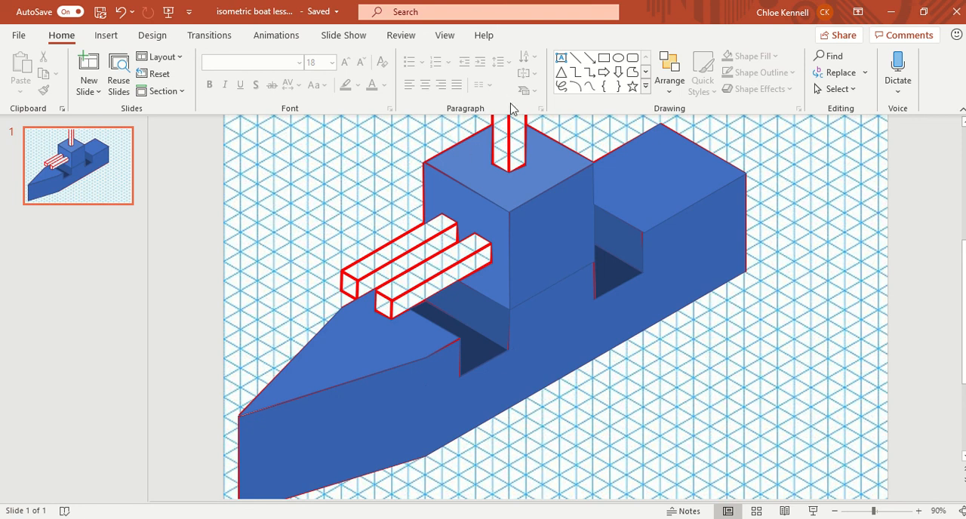
{"action": "scroll", "coordinate": [589, 245], "scroll_direction": "down", "scroll_amount": 1}
{"action": "scroll", "coordinate": [483, 289], "scroll_direction": "up", "scroll_amount": 1}
{"action": "left_click", "coordinate": [618, 58]}
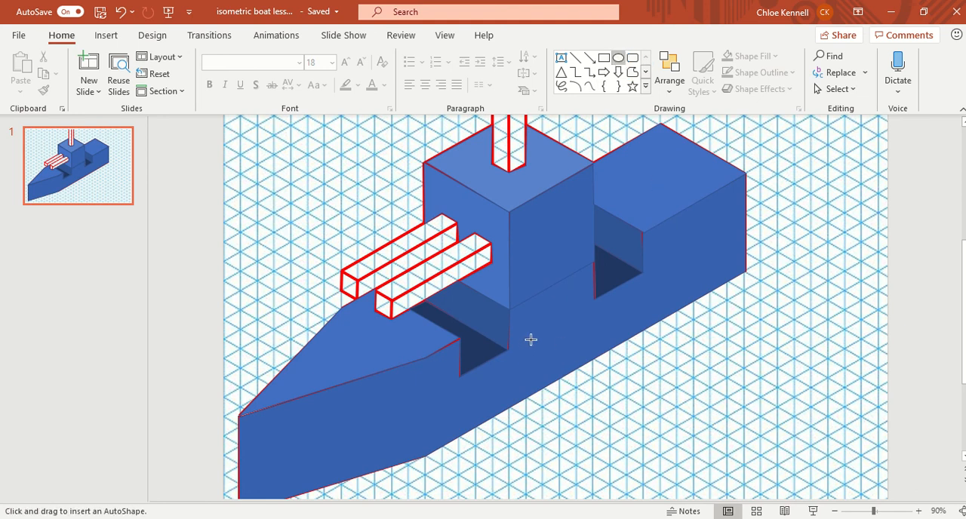
{"action": "left_click_drag", "start_coordinate": [528, 339], "coordinate": [543, 358]}
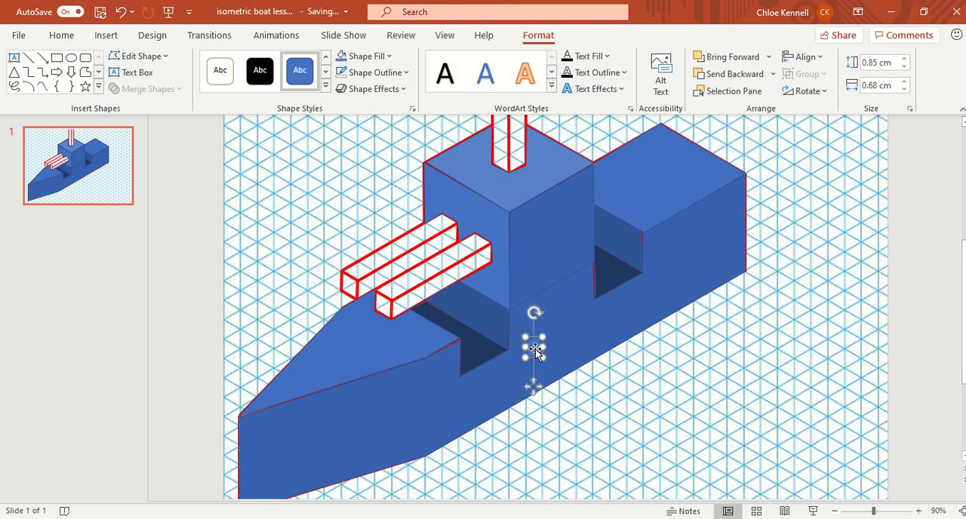
Fill the small oval on the hull's side face with the darkest theme shade of blue.
{"action": "left_click", "coordinate": [388, 56]}
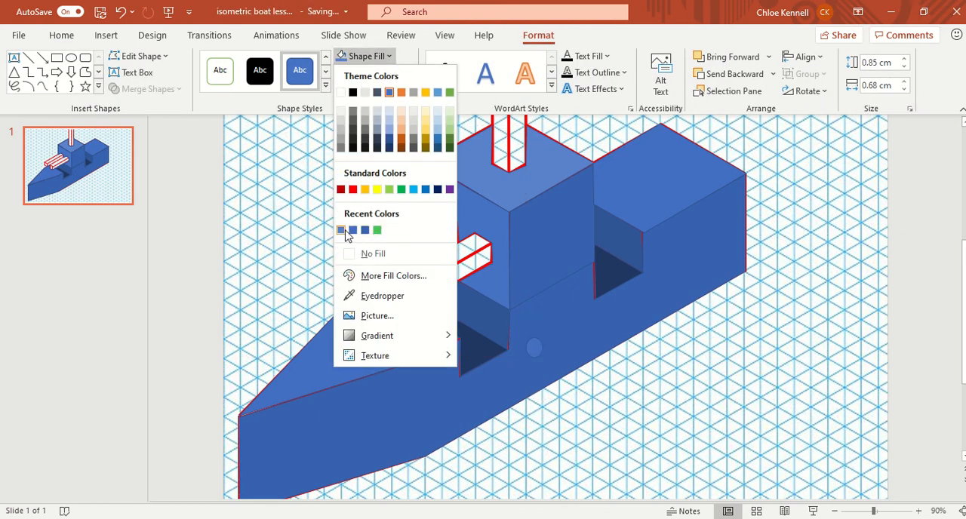
{"action": "left_click", "coordinate": [390, 143]}
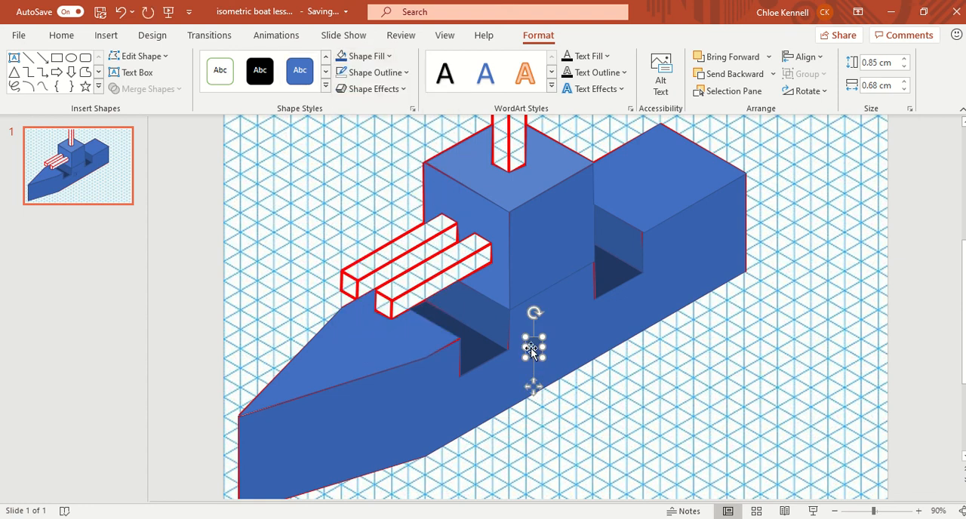
{"action": "left_click", "coordinate": [367, 56]}
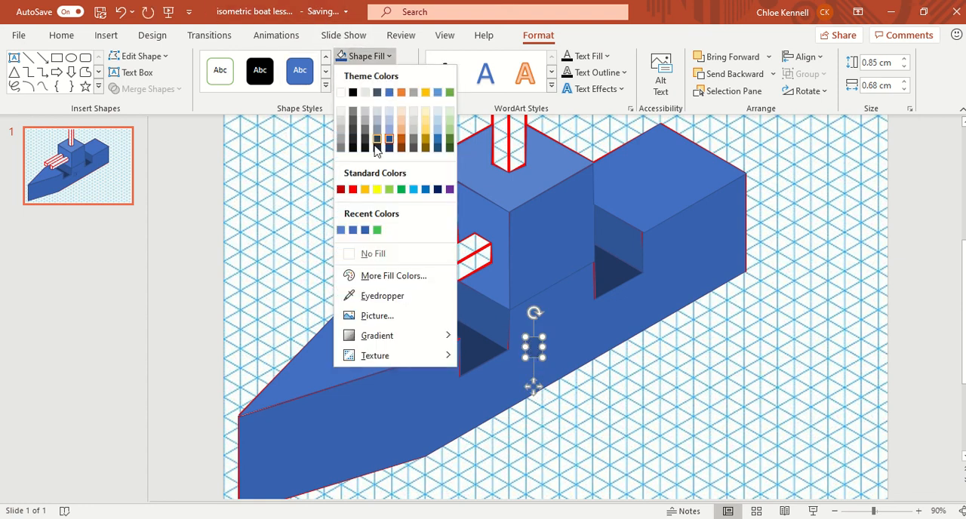
{"action": "left_click", "coordinate": [389, 148]}
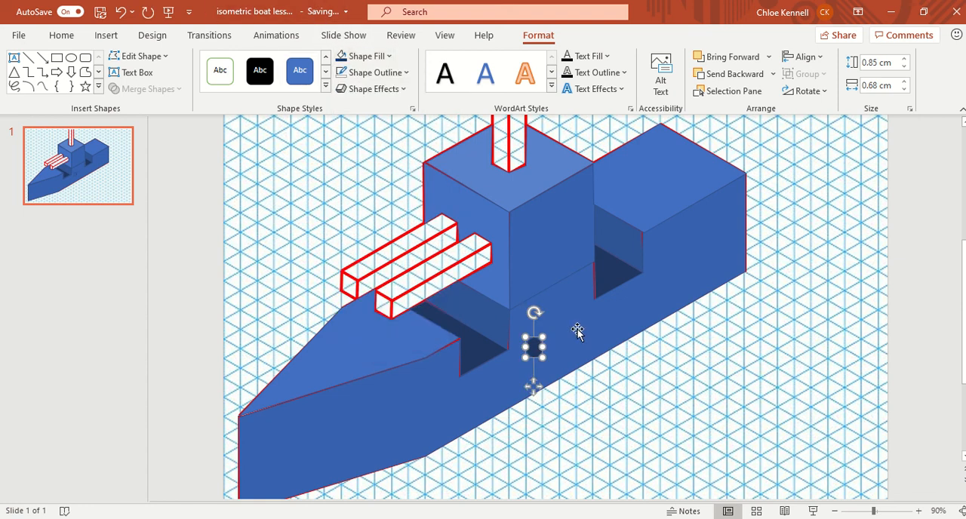
{"action": "left_click", "coordinate": [378, 74]}
{"action": "left_click", "coordinate": [342, 71]}
Nudge the dark oval slightly up and toward the bow on the hull's side face, and tilt it slightly counterclockwise.
{"action": "left_click_drag", "start_coordinate": [874, 511], "coordinate": [885, 511]}
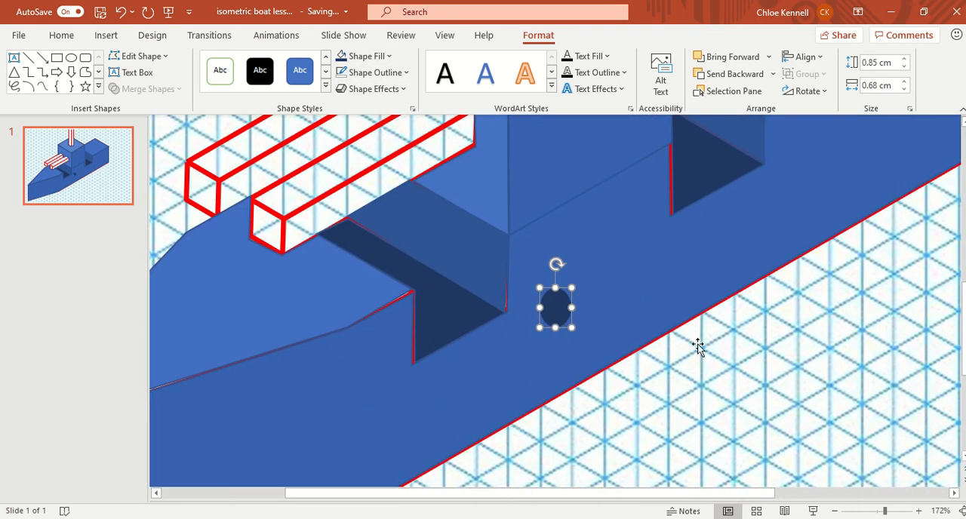
{"action": "left_click_drag", "start_coordinate": [559, 311], "coordinate": [558, 309]}
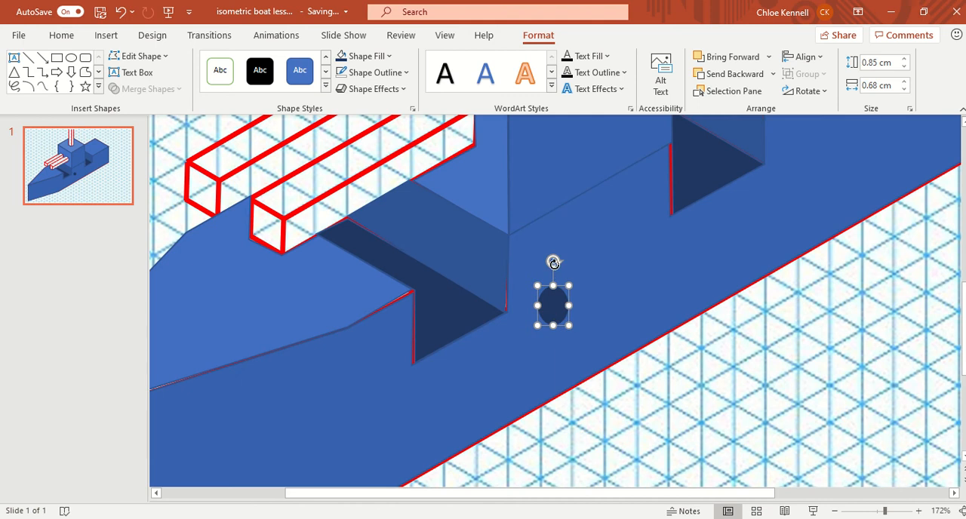
{"action": "left_click_drag", "start_coordinate": [552, 263], "coordinate": [544, 269]}
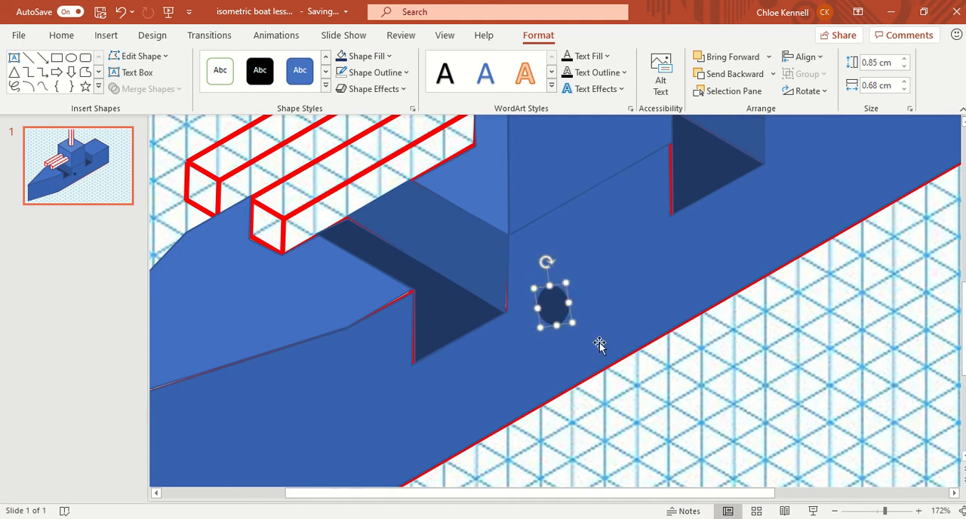